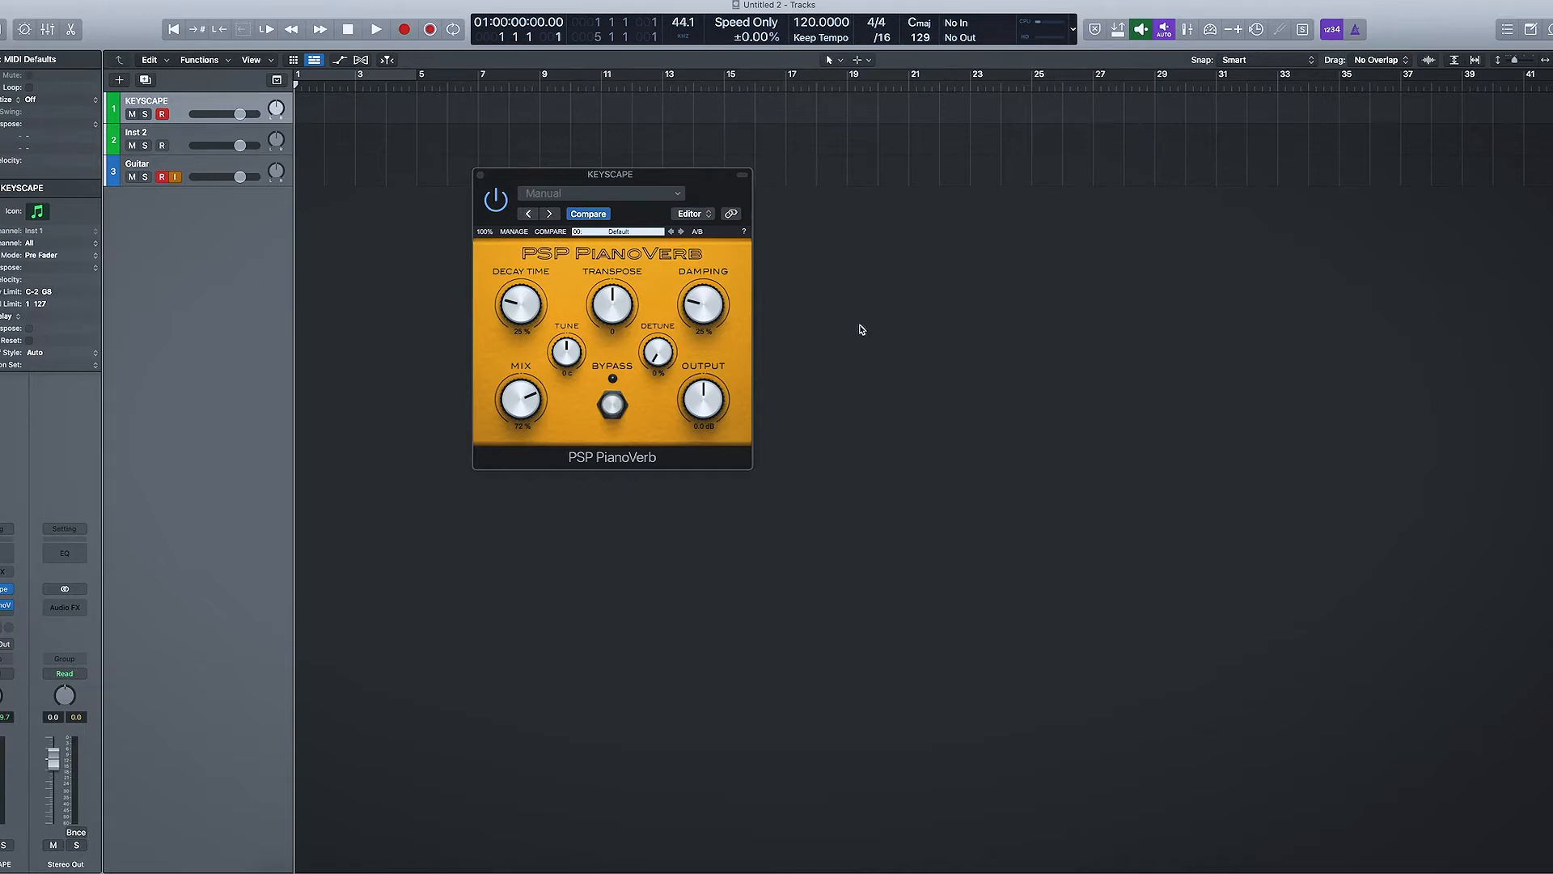
Lower the PianoVerb mix to about 30% on the KEYSCAPE track and compare the piano with the effect bypassed and enabled.
{"action": "left_click_drag", "start_coordinate": [521, 426], "coordinate": [522, 443]}
{"action": "left_click", "coordinate": [495, 203]}
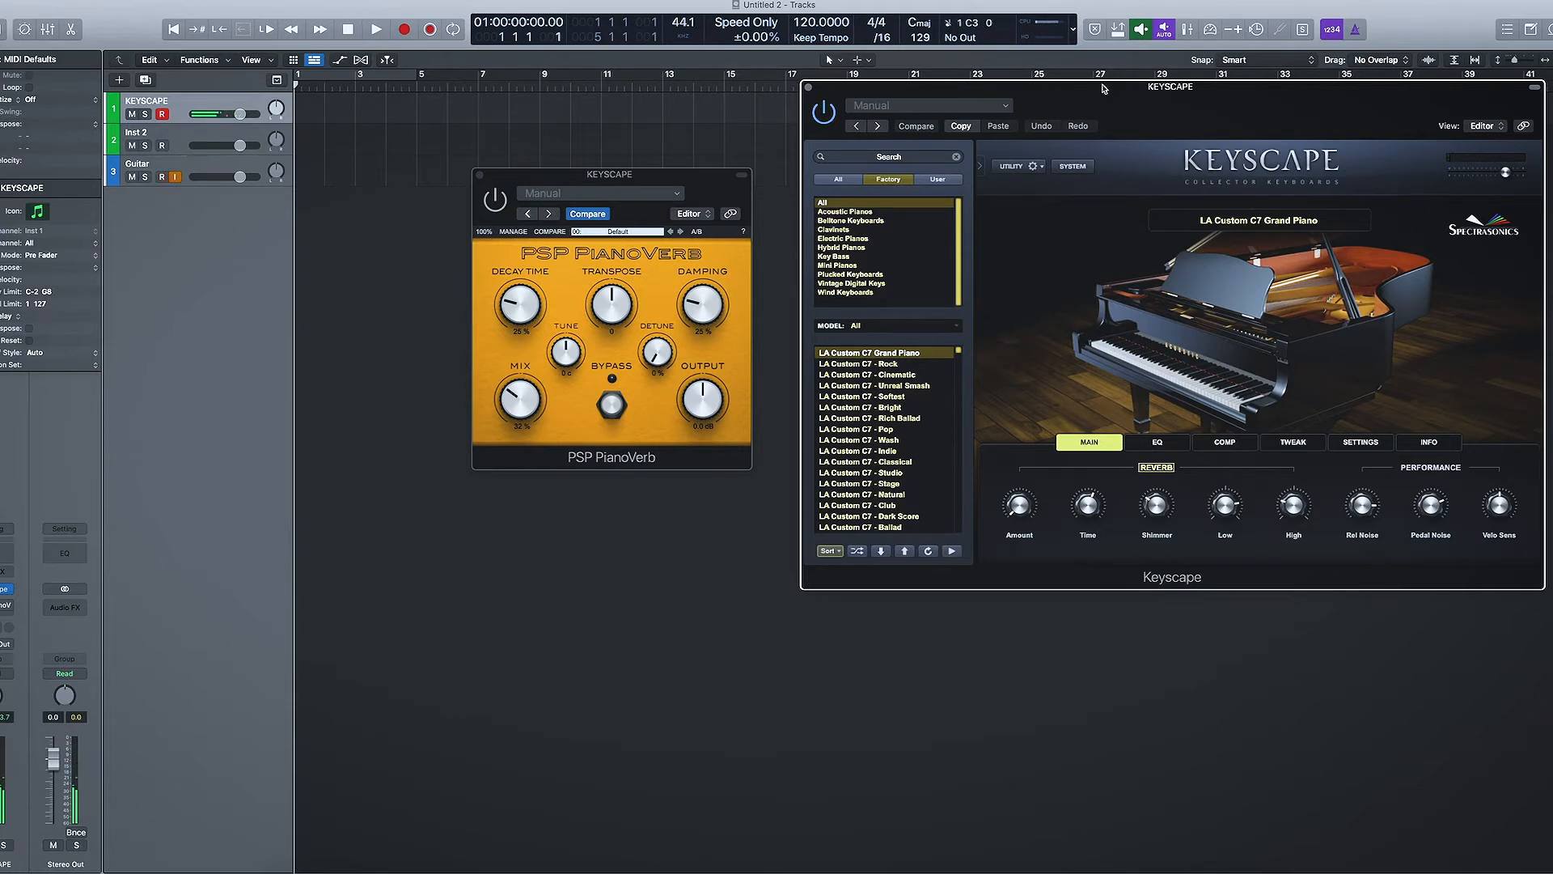
{"action": "left_click", "coordinate": [497, 205]}
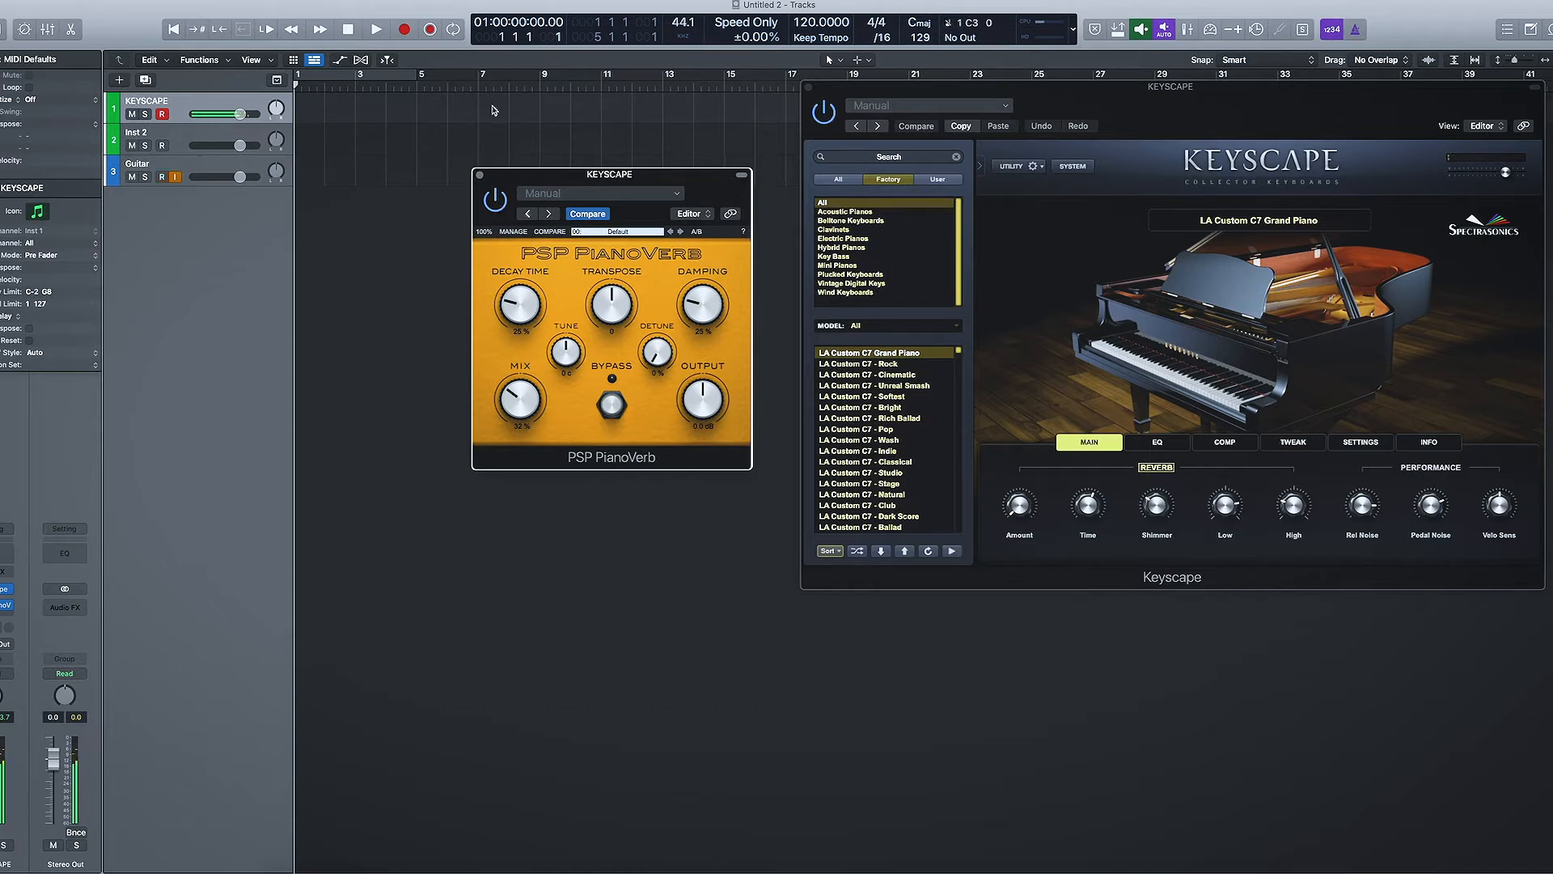
Raise PianoVerb's decay time to about 78%, transpose to +24 and mix to about 58%, and increase the damping.
{"action": "left_click_drag", "start_coordinate": [521, 307], "coordinate": [515, 207]}
{"action": "left_click_drag", "start_coordinate": [711, 324], "coordinate": [701, 207]}
{"action": "left_click", "coordinate": [606, 319]}
{"action": "left_click_drag", "start_coordinate": [606, 319], "coordinate": [609, 207]}
{"action": "left_click_drag", "start_coordinate": [520, 397], "coordinate": [514, 357]}
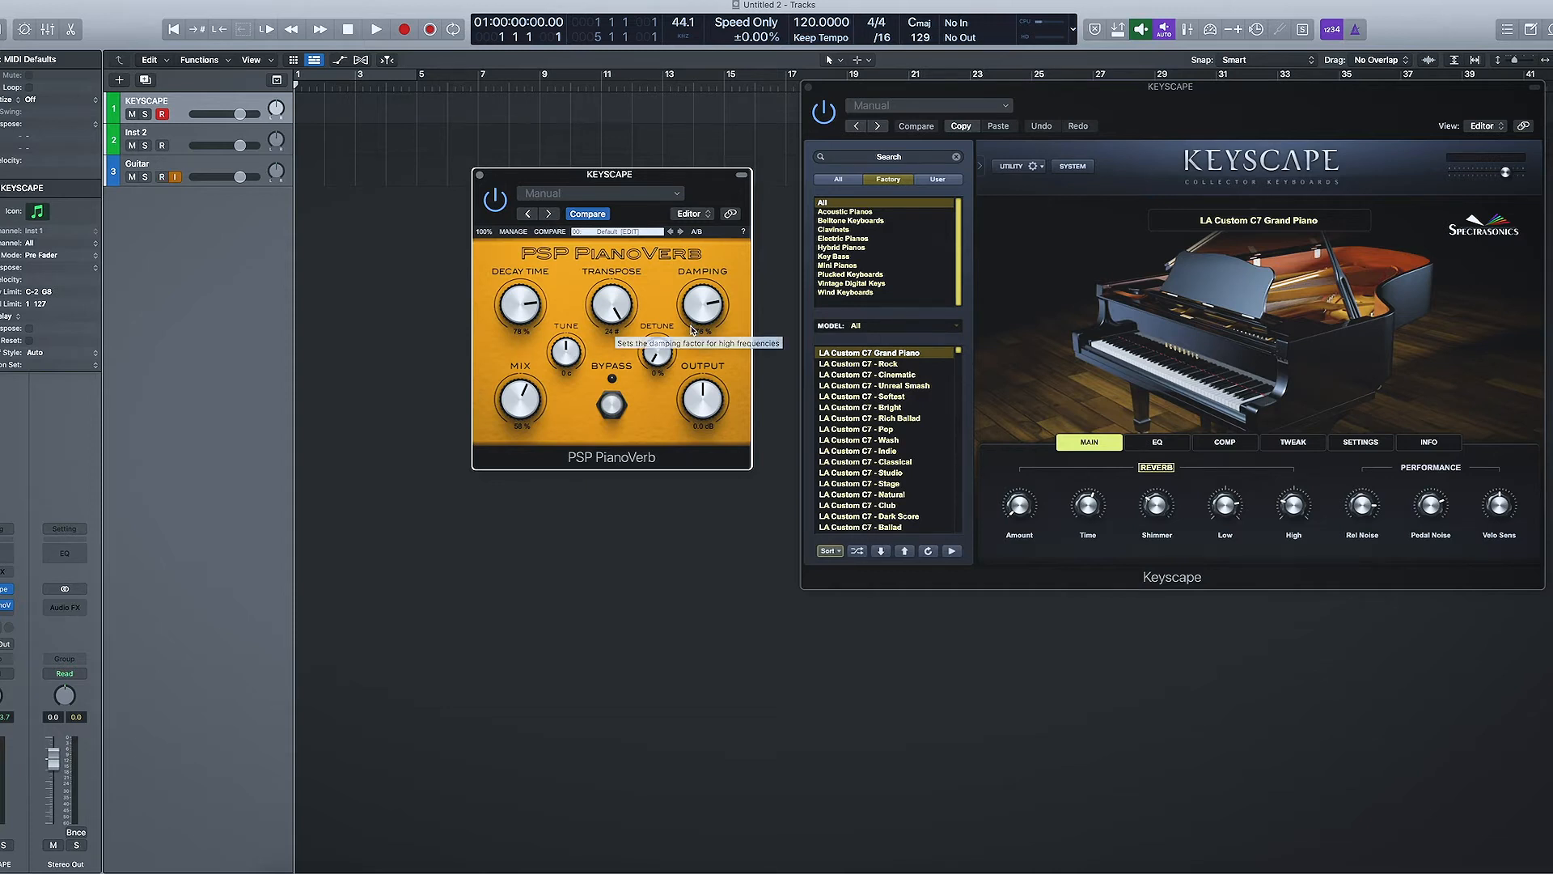
Lower the piano reverb's damping to 10% and its transposition to -24, and readjust the decay time.
{"action": "left_click_drag", "start_coordinate": [693, 330], "coordinate": [686, 419]}
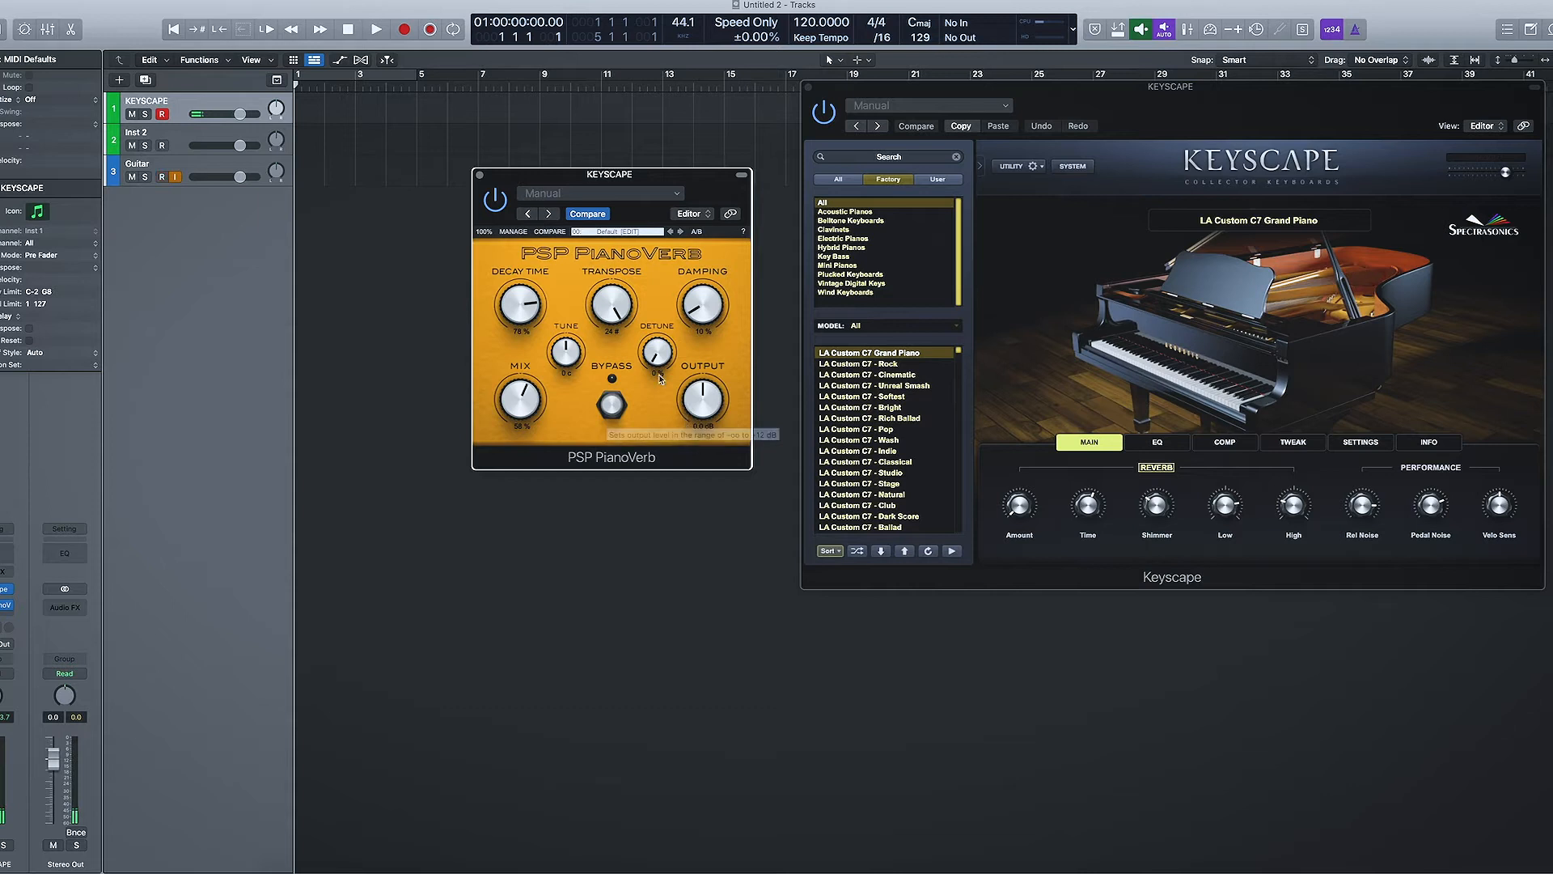
{"action": "left_click_drag", "start_coordinate": [611, 298], "coordinate": [589, 485]}
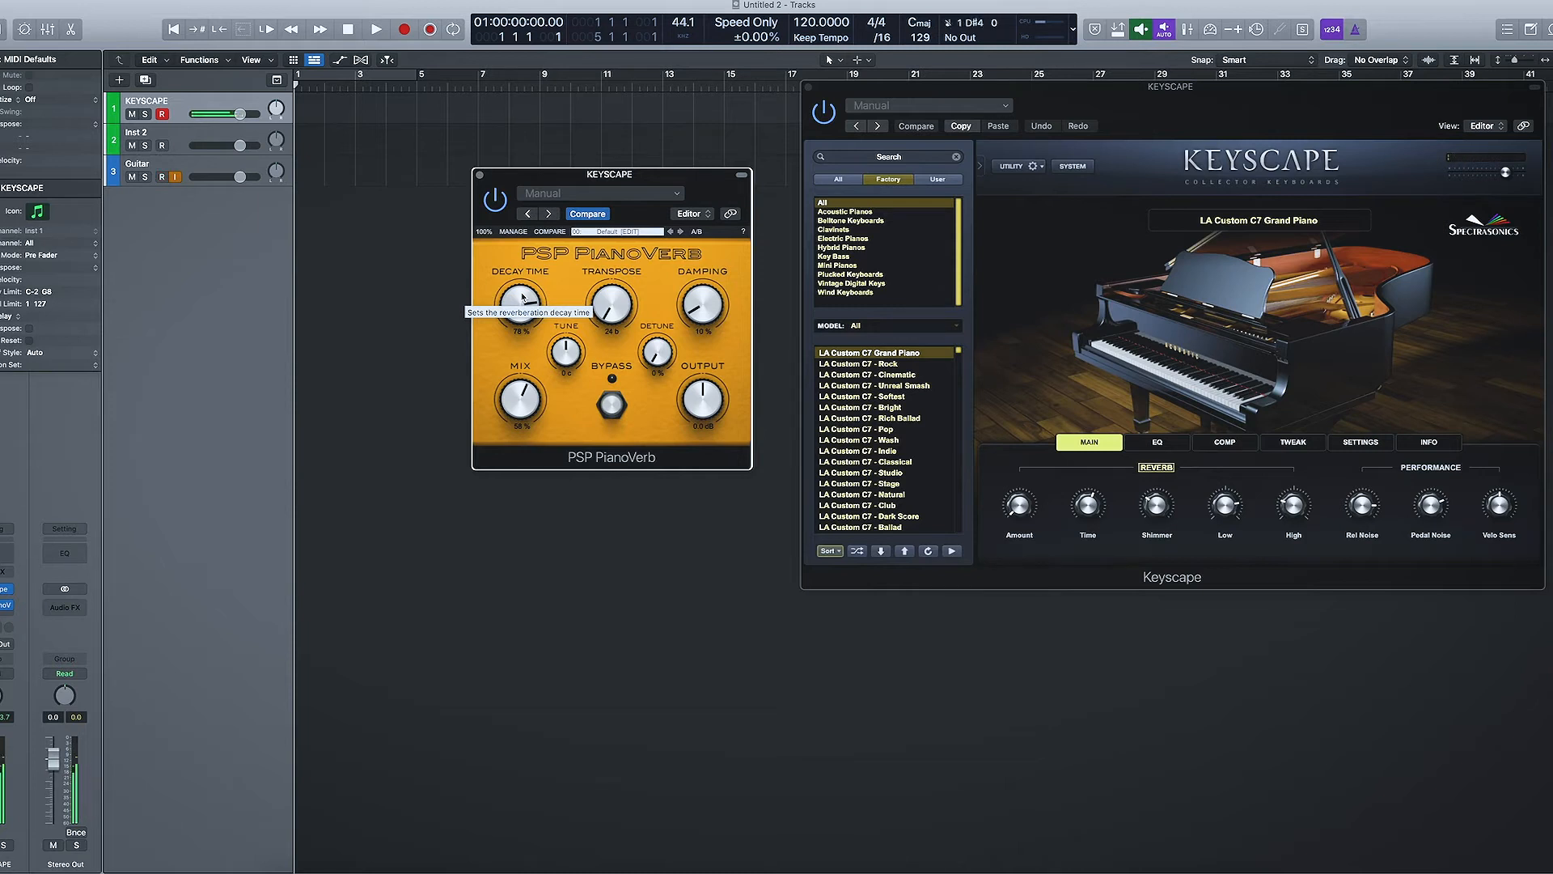
{"action": "left_click_drag", "start_coordinate": [523, 297], "coordinate": [508, 353]}
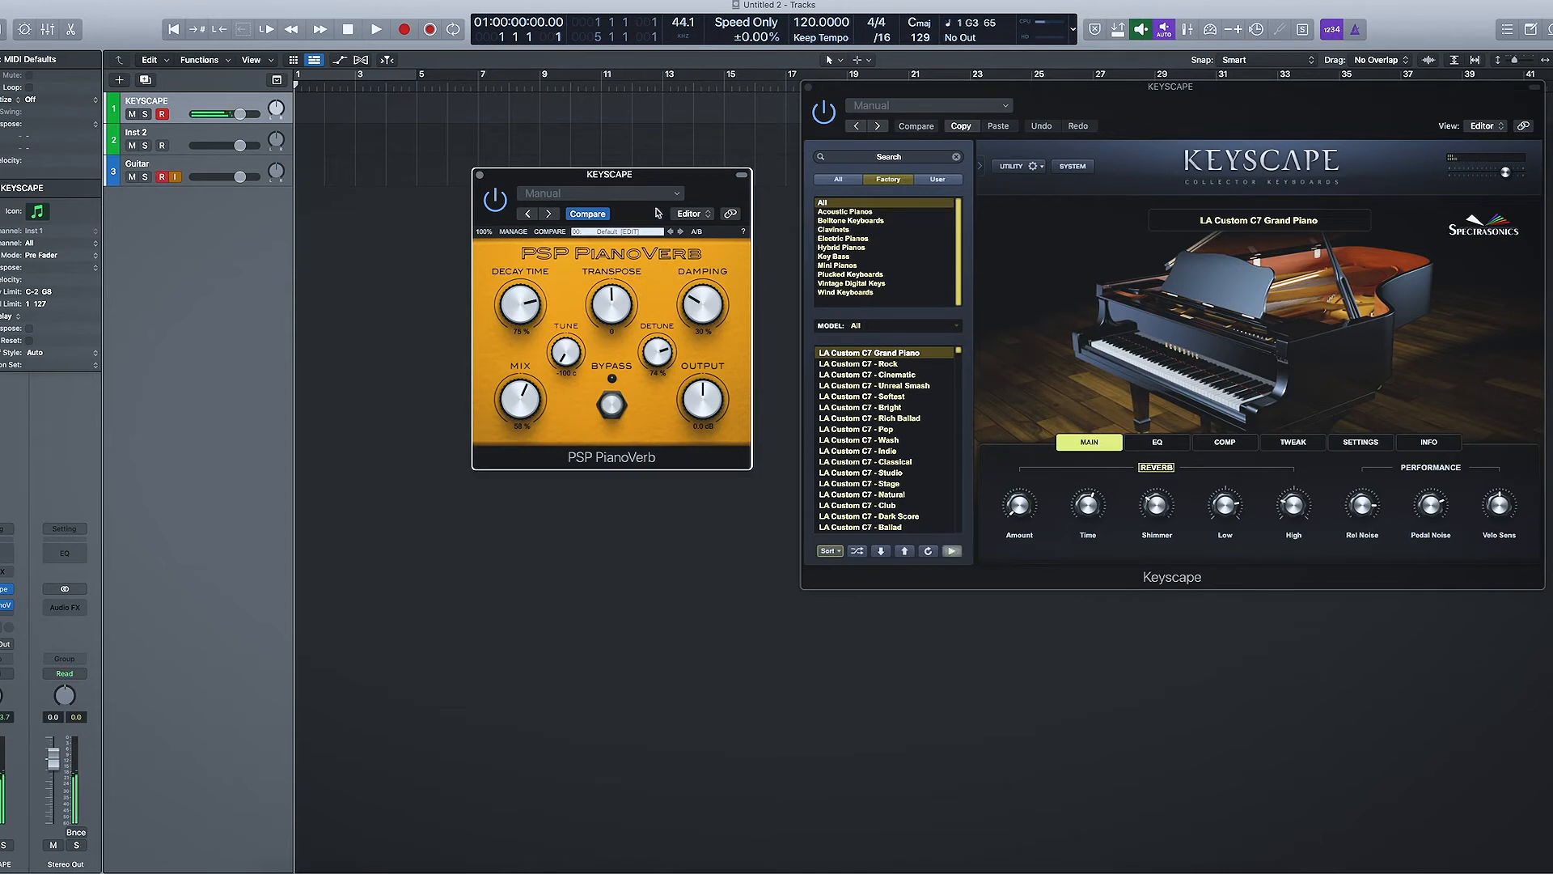
Set detune to 100%, damping to 0%, transpose to -24 and decay time to 100%, with the mix nearly full.
{"action": "left_click_drag", "start_coordinate": [657, 352], "coordinate": [657, 293]}
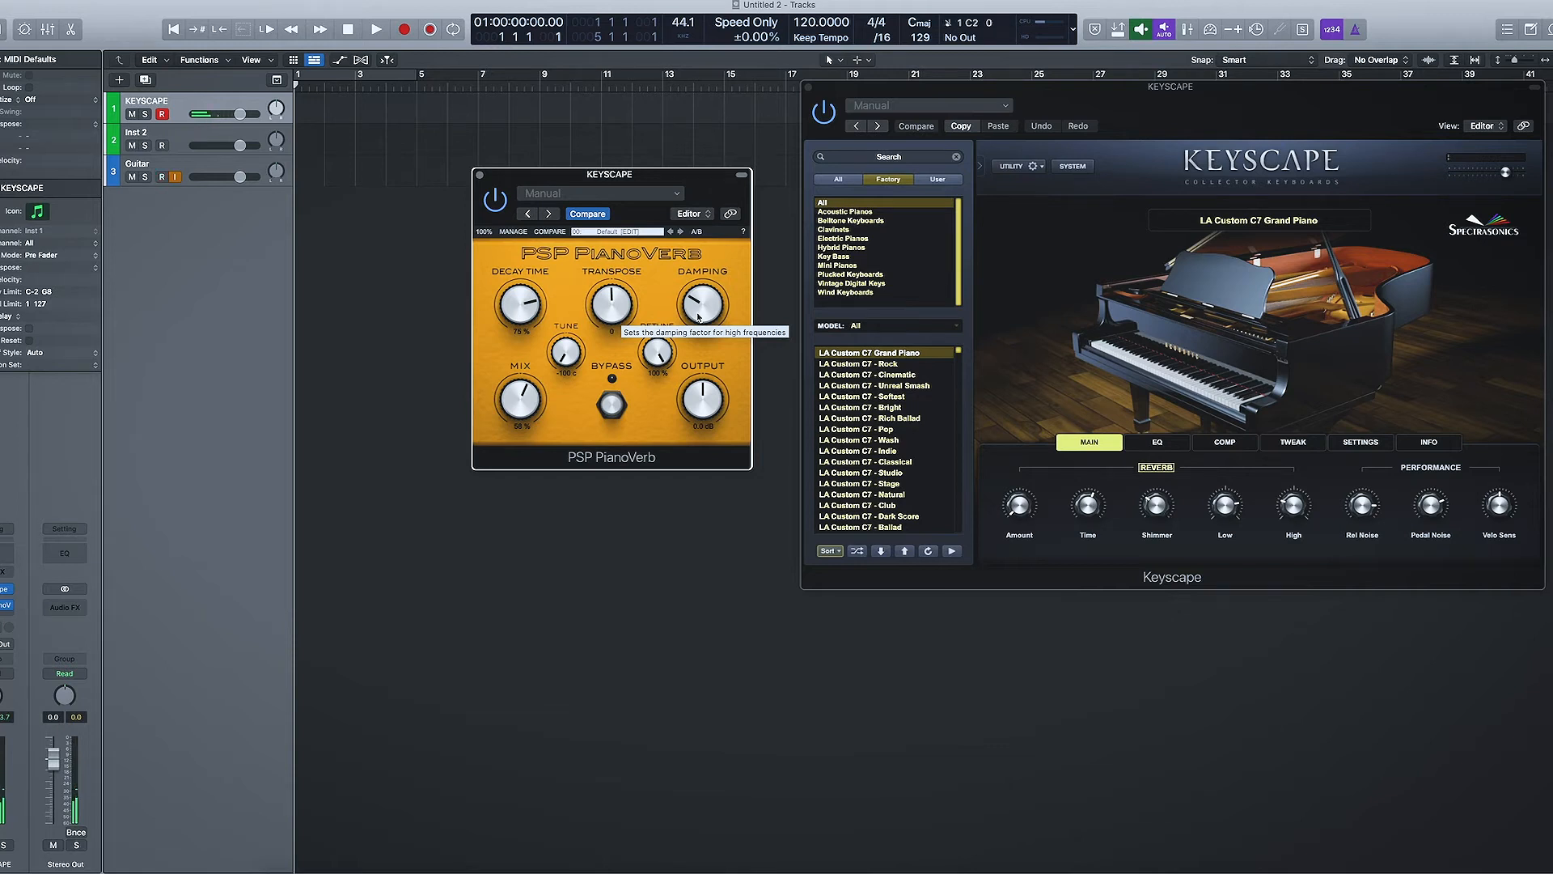
{"action": "left_click_drag", "start_coordinate": [699, 317], "coordinate": [675, 361]}
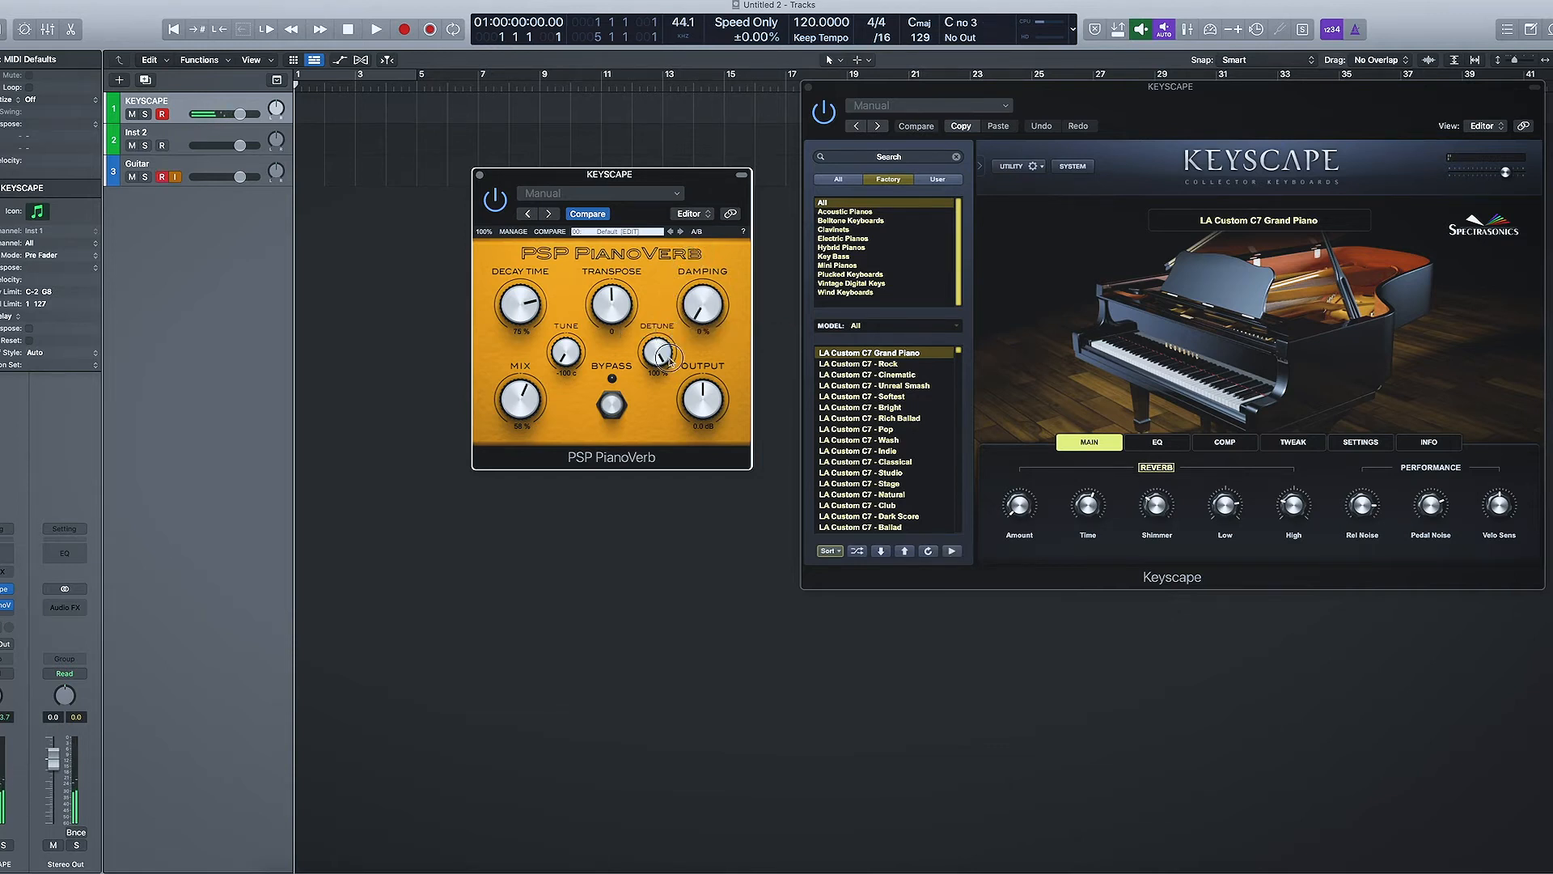
{"action": "left_click_drag", "start_coordinate": [614, 312], "coordinate": [628, 454]}
{"action": "left_click_drag", "start_coordinate": [495, 312], "coordinate": [511, 256]}
{"action": "left_click_drag", "start_coordinate": [521, 421], "coordinate": [512, 340]}
Record a held two-note piano chord on the KEYSCAPE track.
{"action": "key", "text": "r"}
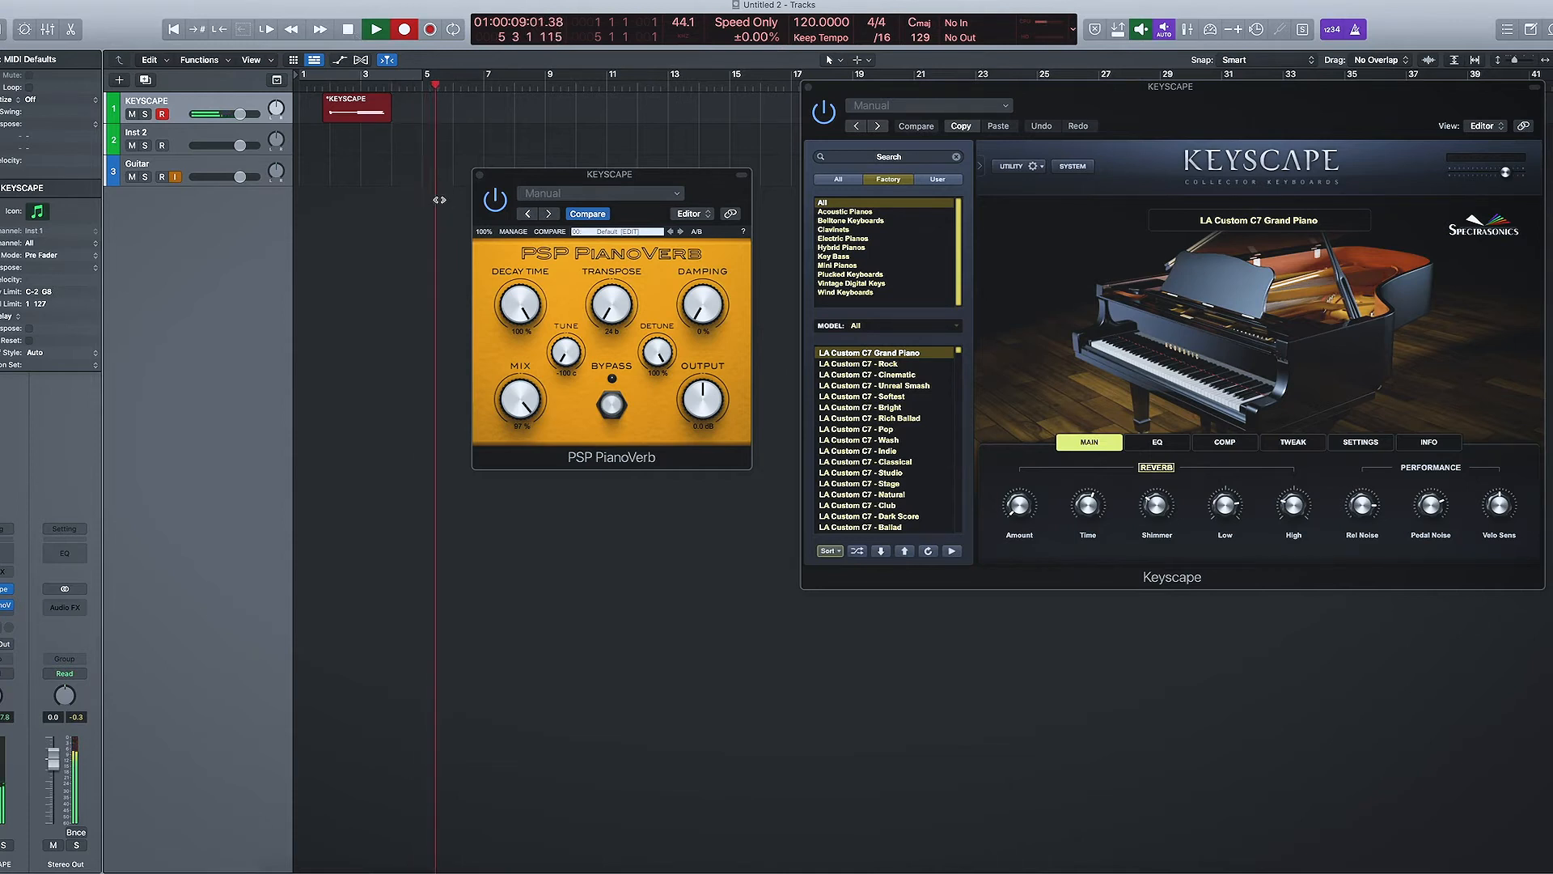
{"action": "key", "text": "space"}
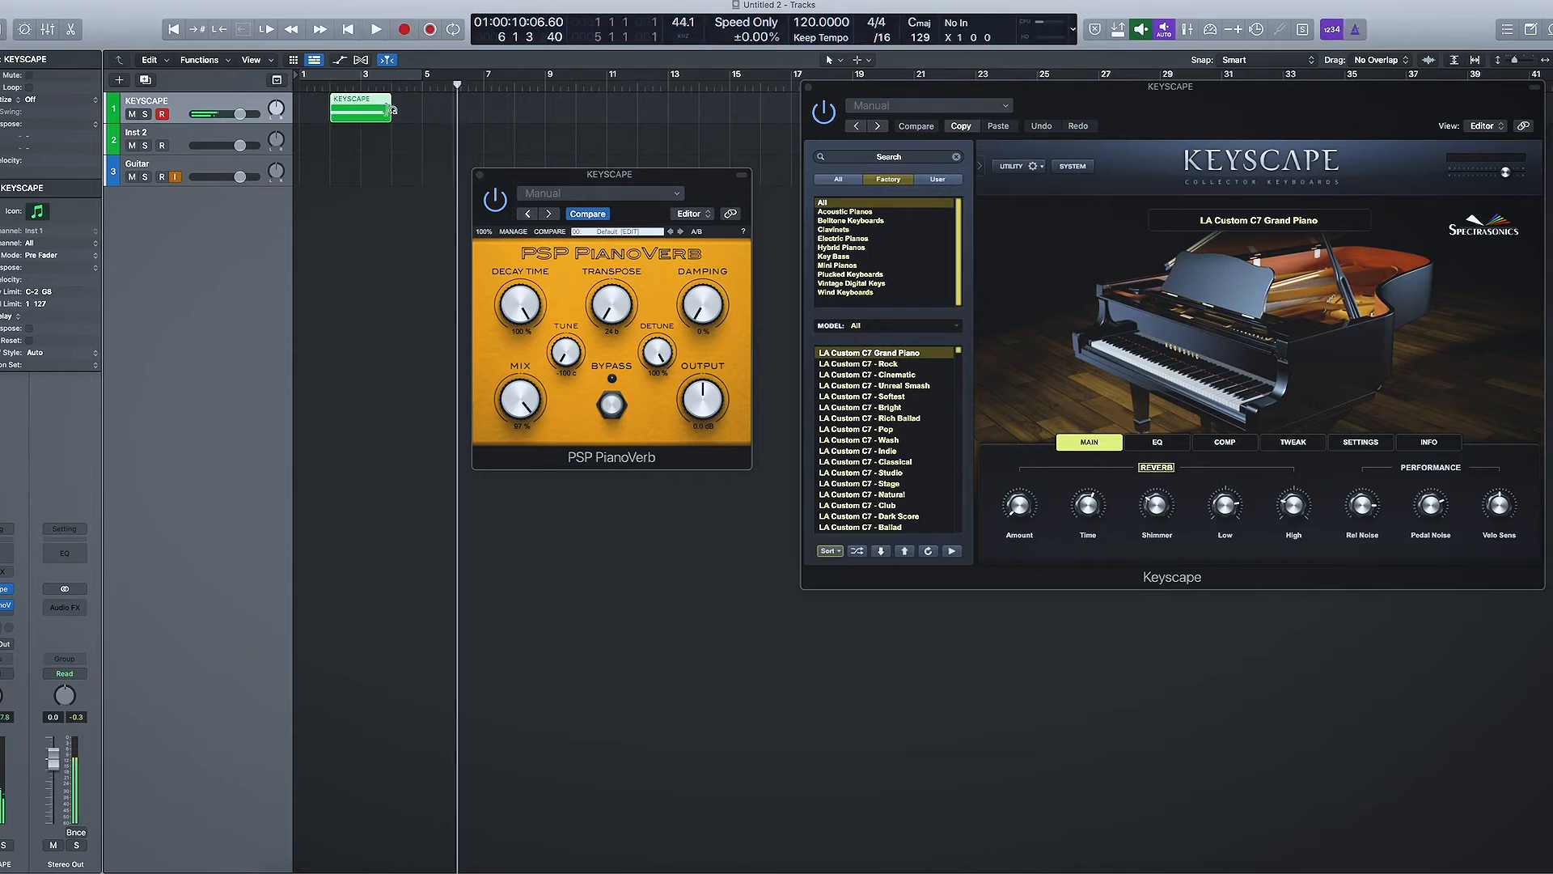
{"action": "right_click", "coordinate": [359, 102]}
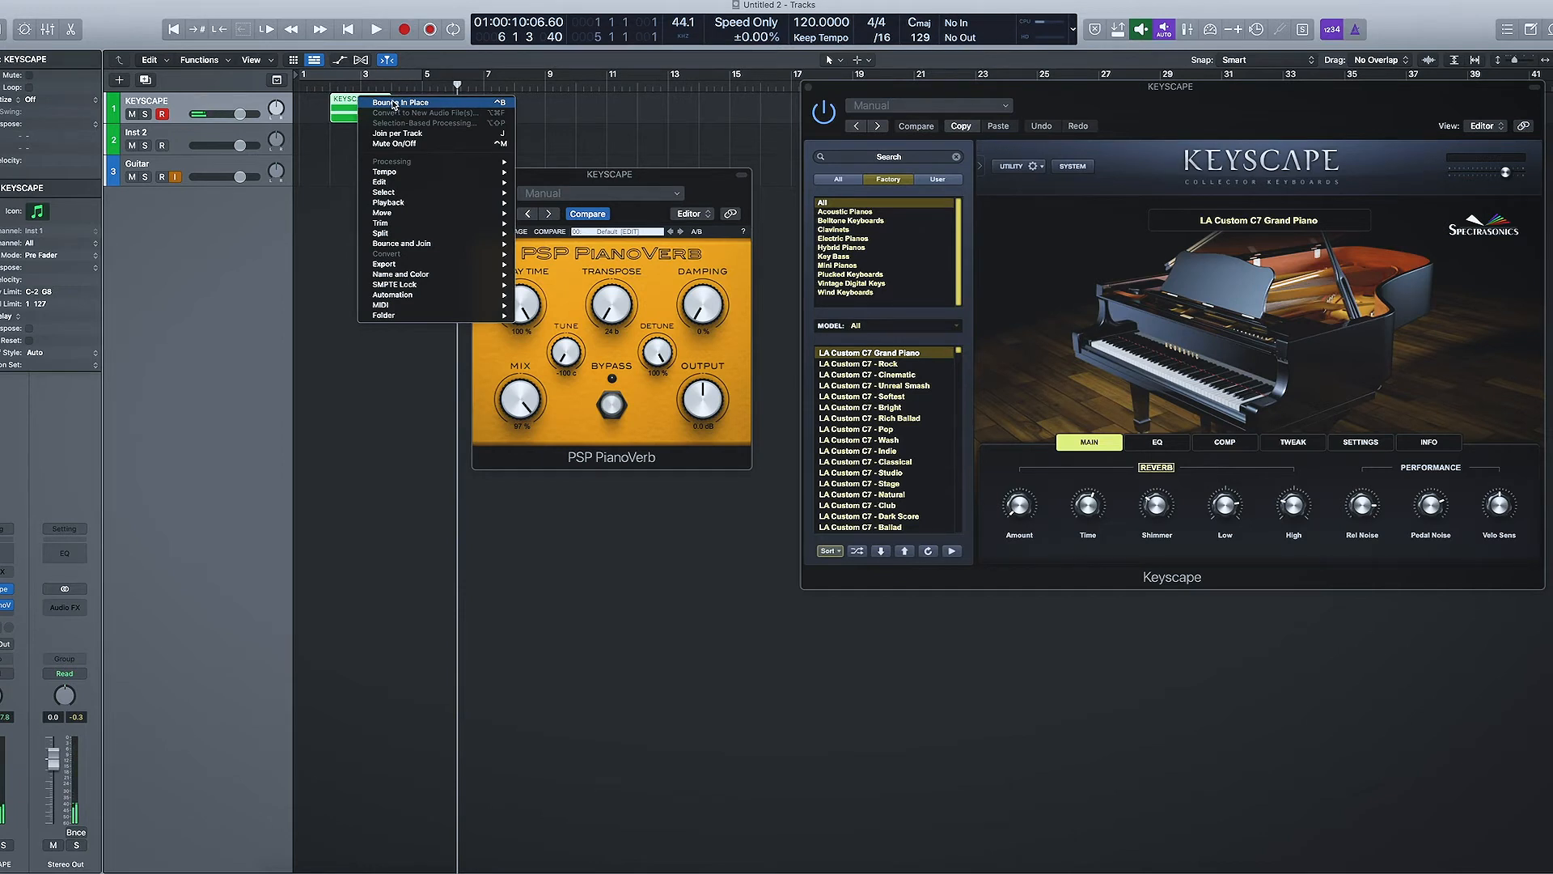
{"action": "left_click", "coordinate": [422, 14]}
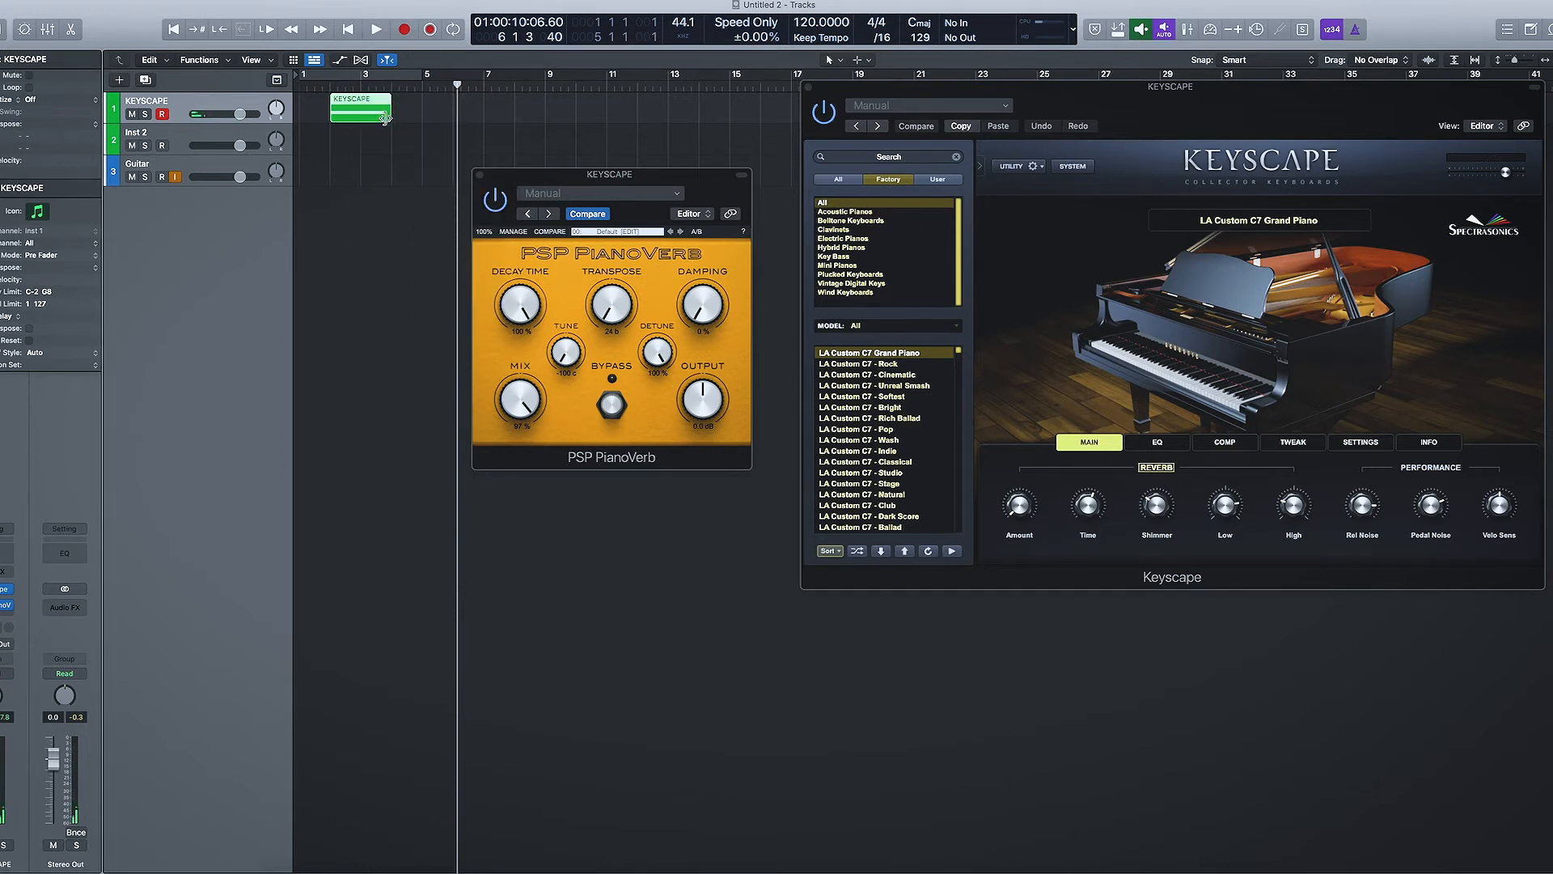
Lengthen the recorded KEYSCAPE region to six bars and stretch both of its notes to about bar 7.
{"action": "left_click_drag", "start_coordinate": [386, 118], "coordinate": [513, 118]}
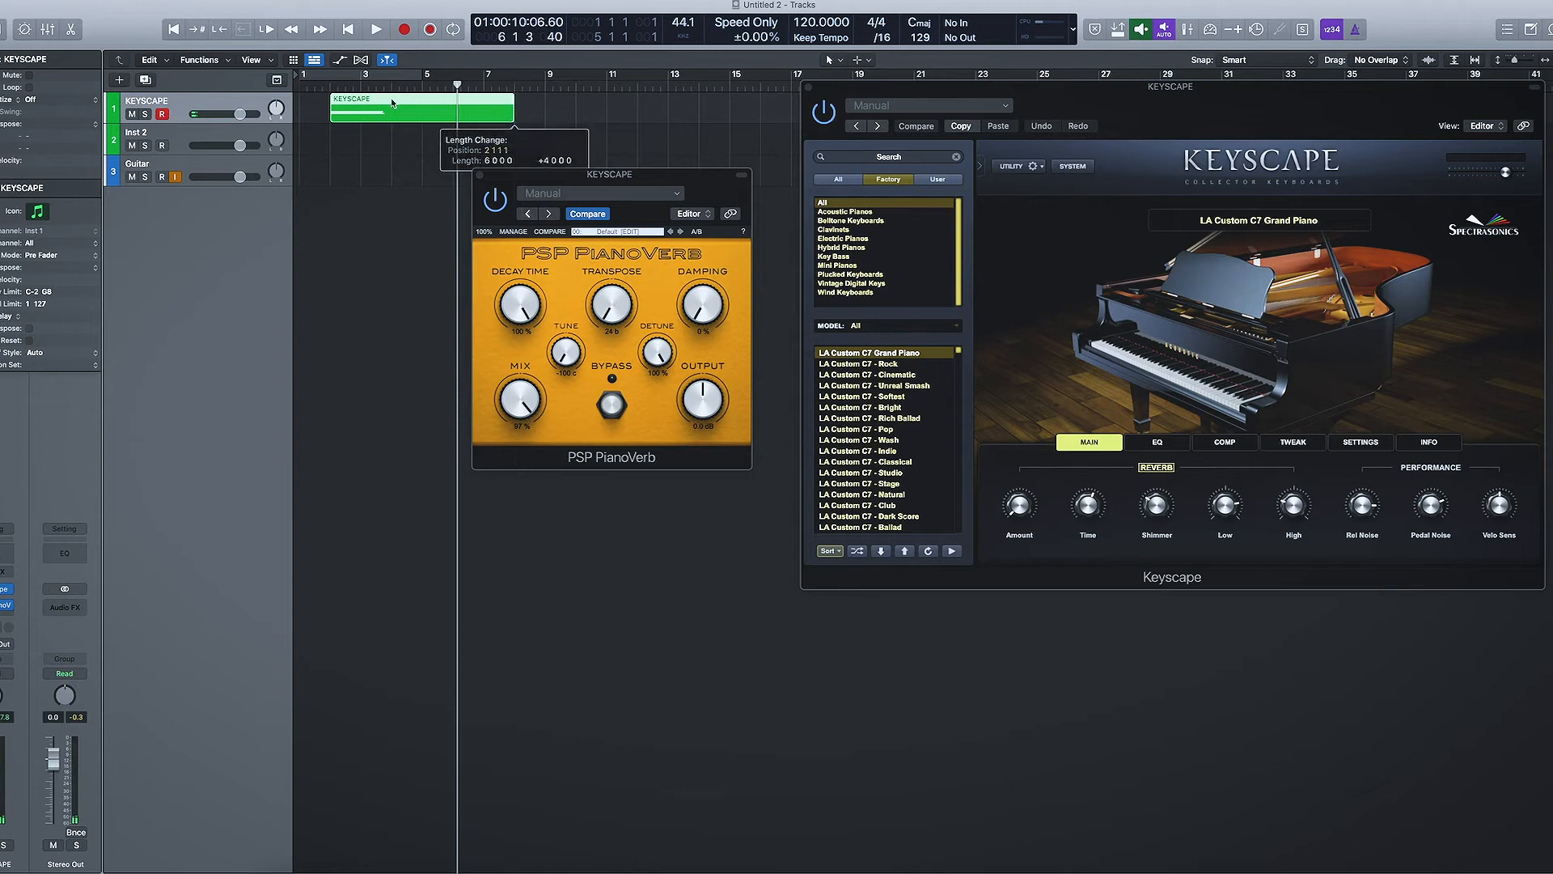
{"action": "key", "text": "p"}
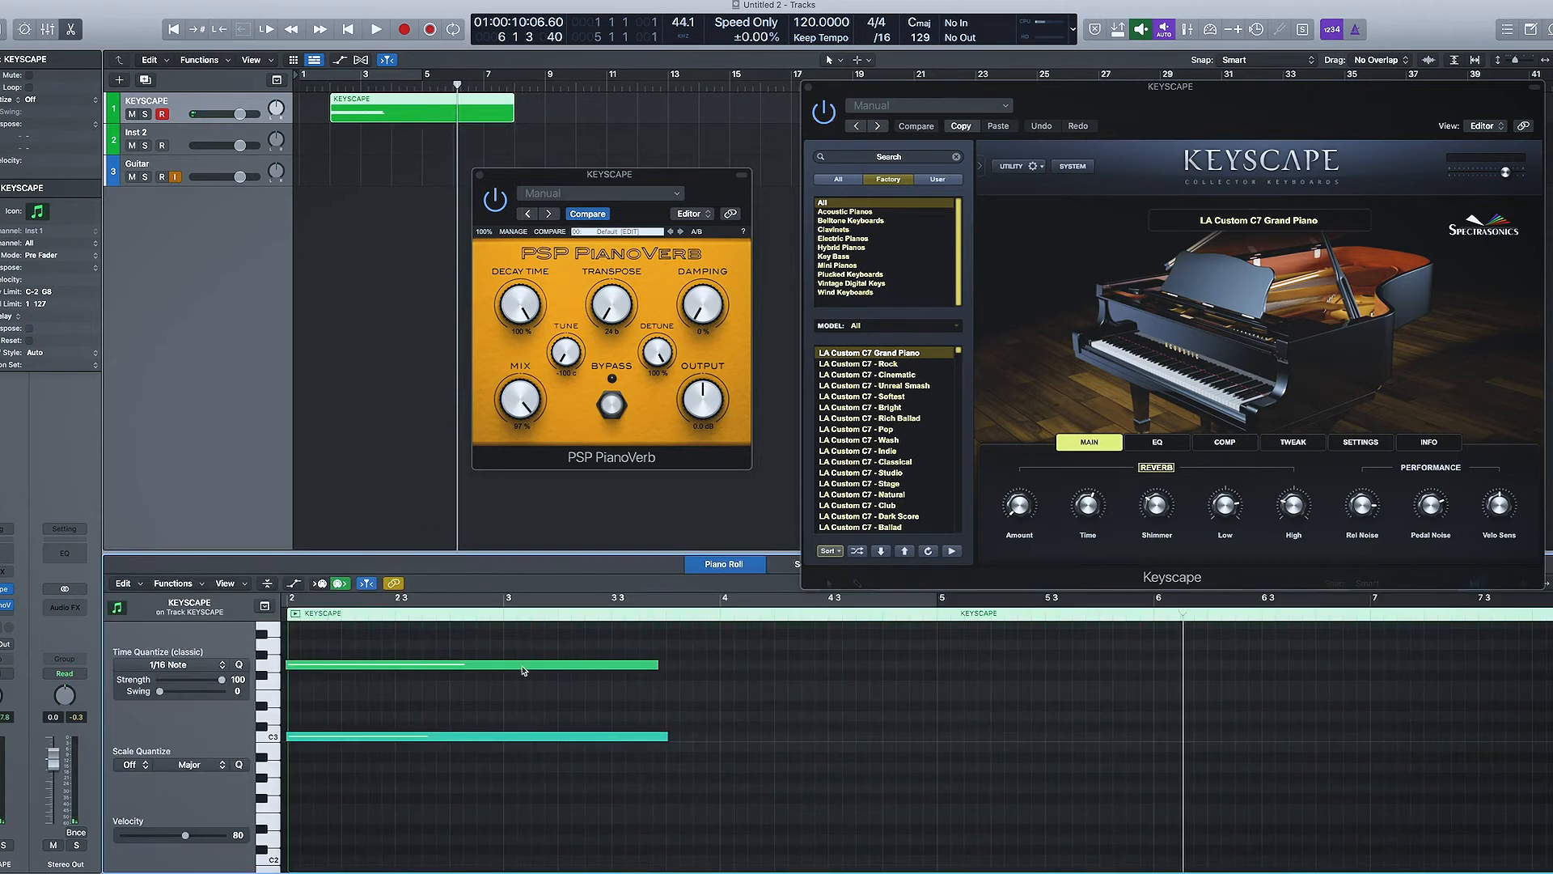
{"action": "left_click_drag", "start_coordinate": [513, 628], "coordinate": [1370, 704]}
{"action": "left_click", "coordinate": [541, 130]}
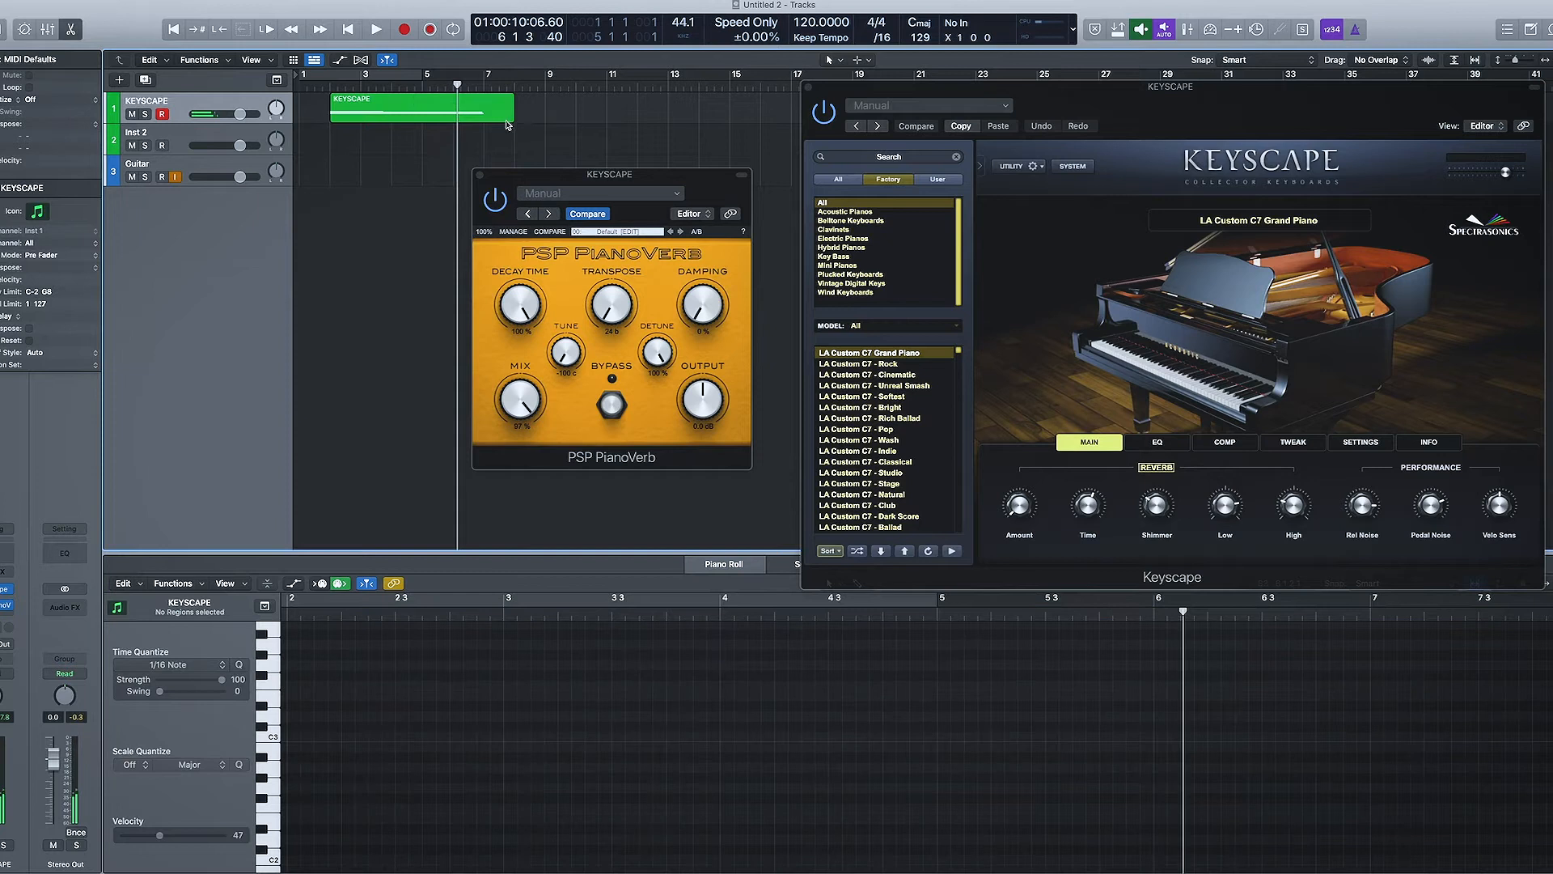
Bounce the KEYSCAPE region in place to a new track named KEYSCAPE_bip, muting the source, and close both plug-in windows.
{"action": "right_click", "coordinate": [419, 98]}
{"action": "left_click", "coordinate": [436, 103]}
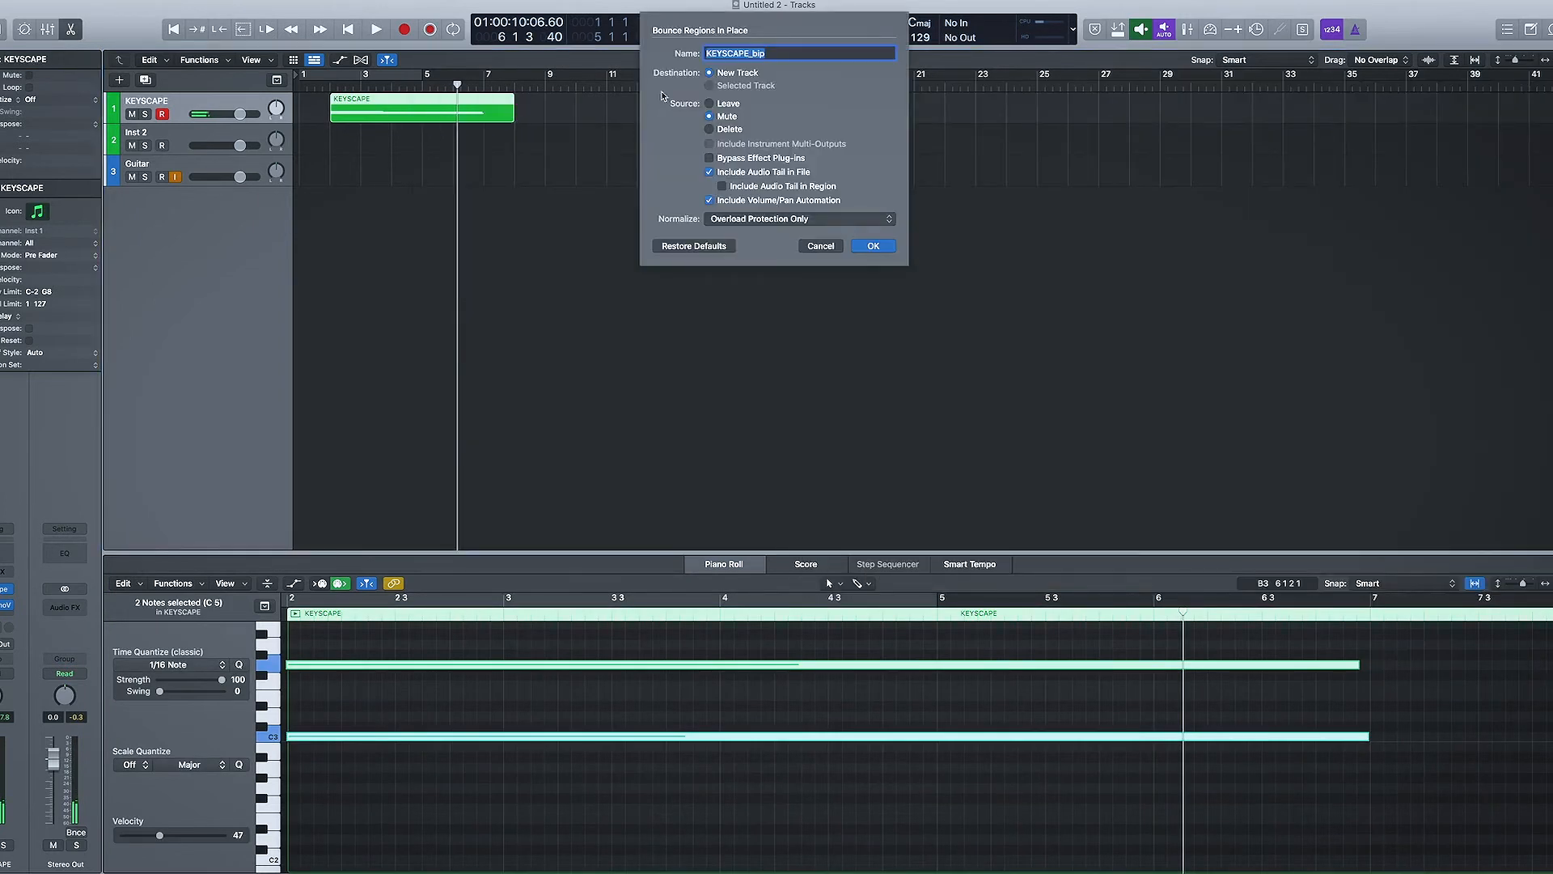
{"action": "left_click", "coordinate": [867, 246]}
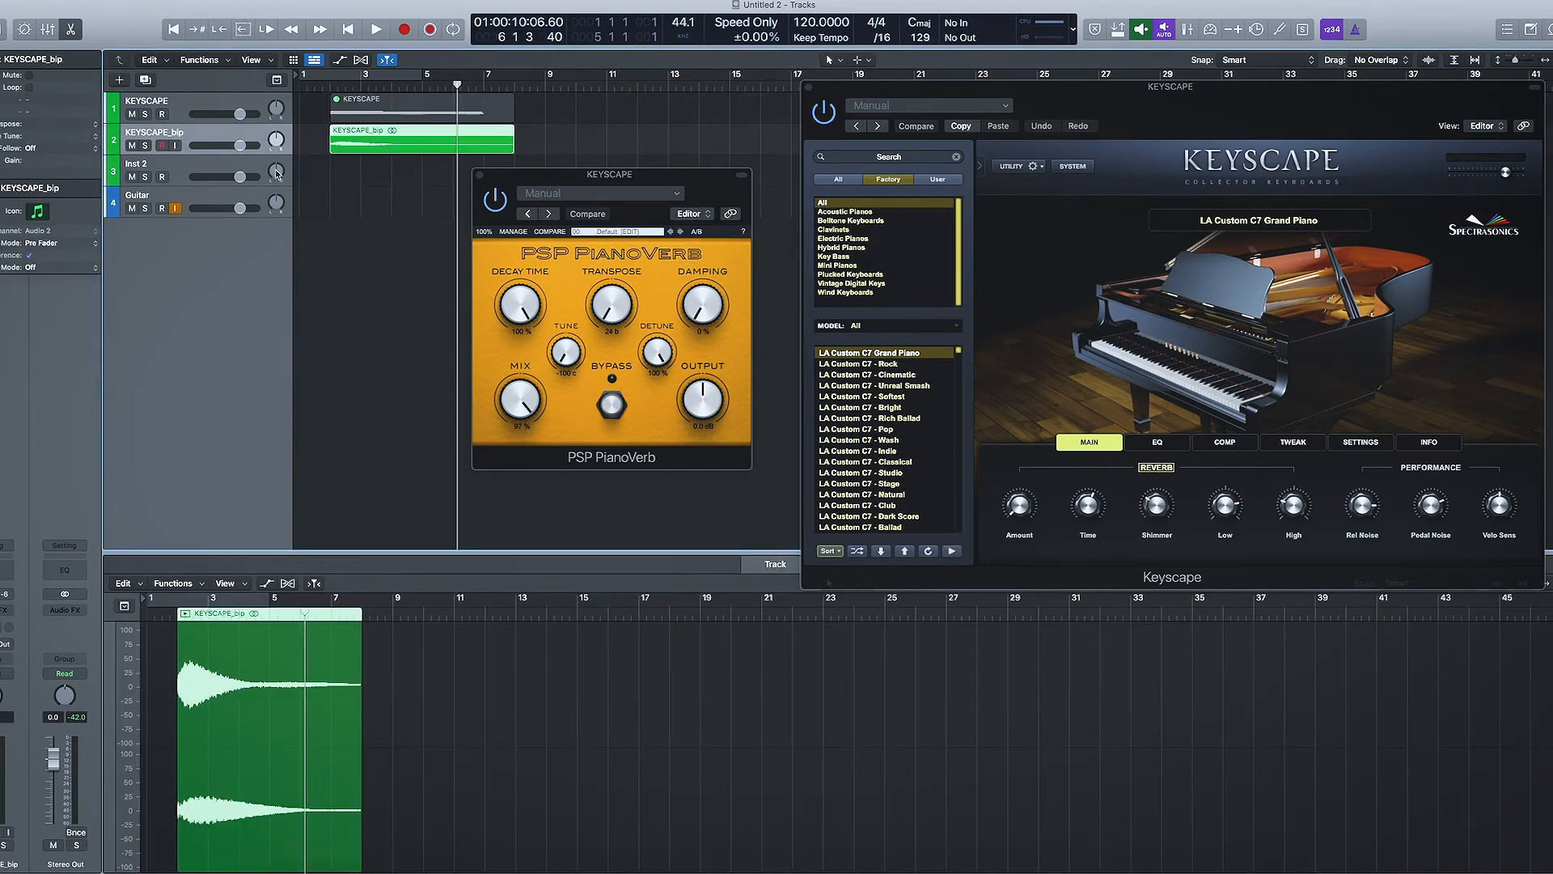
{"action": "left_click", "coordinate": [479, 175]}
{"action": "left_click", "coordinate": [808, 86]}
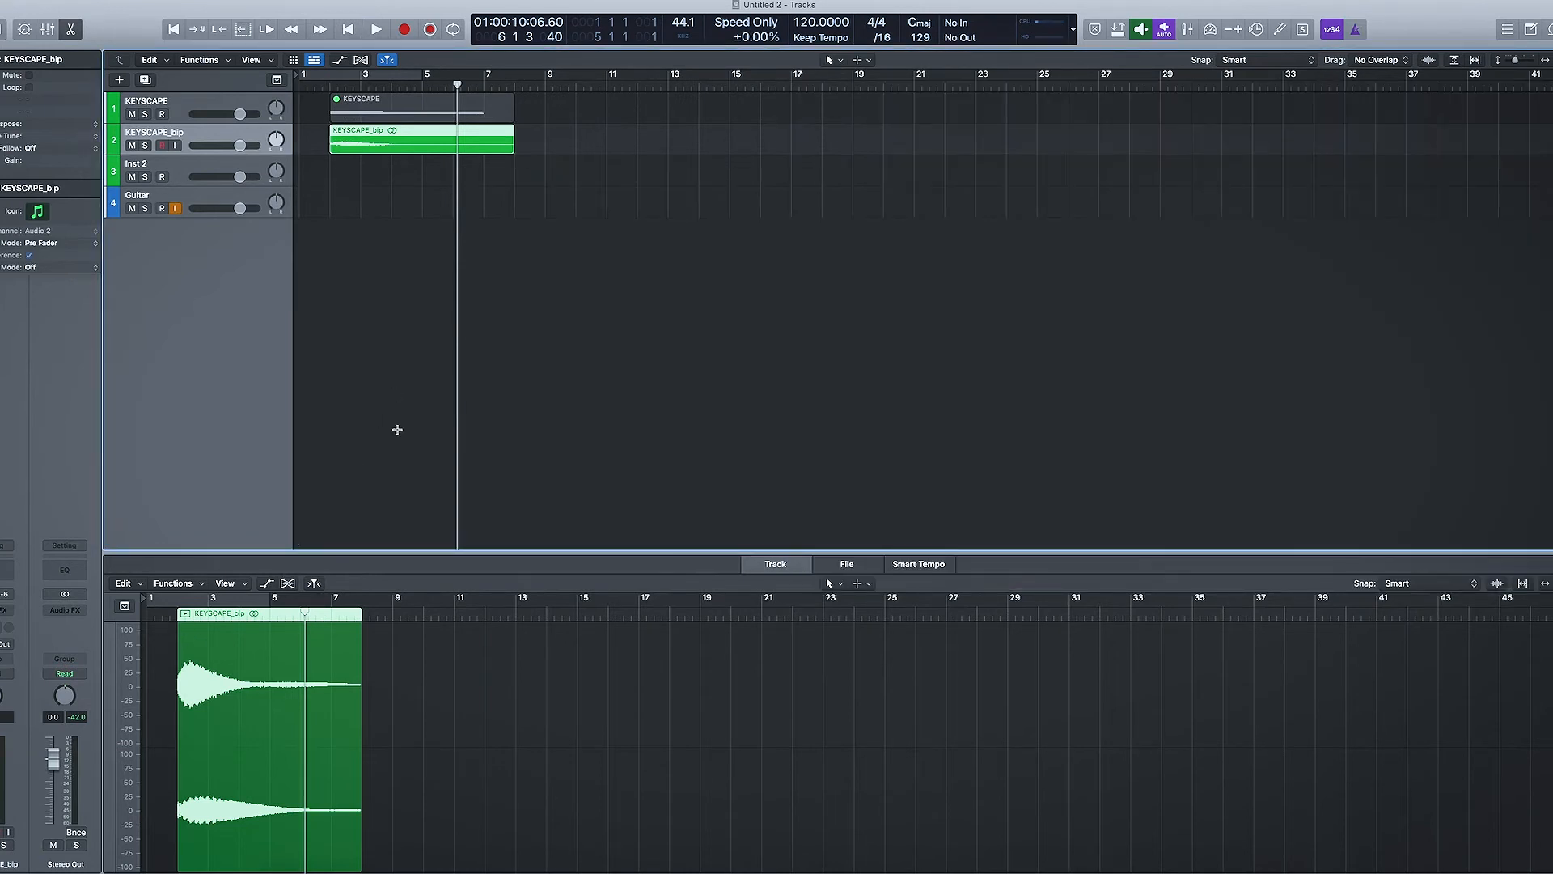
Enlarge the KEYSCAPE_bip track and give its region a fade-in of about 1708 ms, auditioning it from near its start.
{"action": "left_click_drag", "start_coordinate": [272, 154], "coordinate": [272, 191]}
{"action": "left_click_drag", "start_coordinate": [329, 126], "coordinate": [357, 128]}
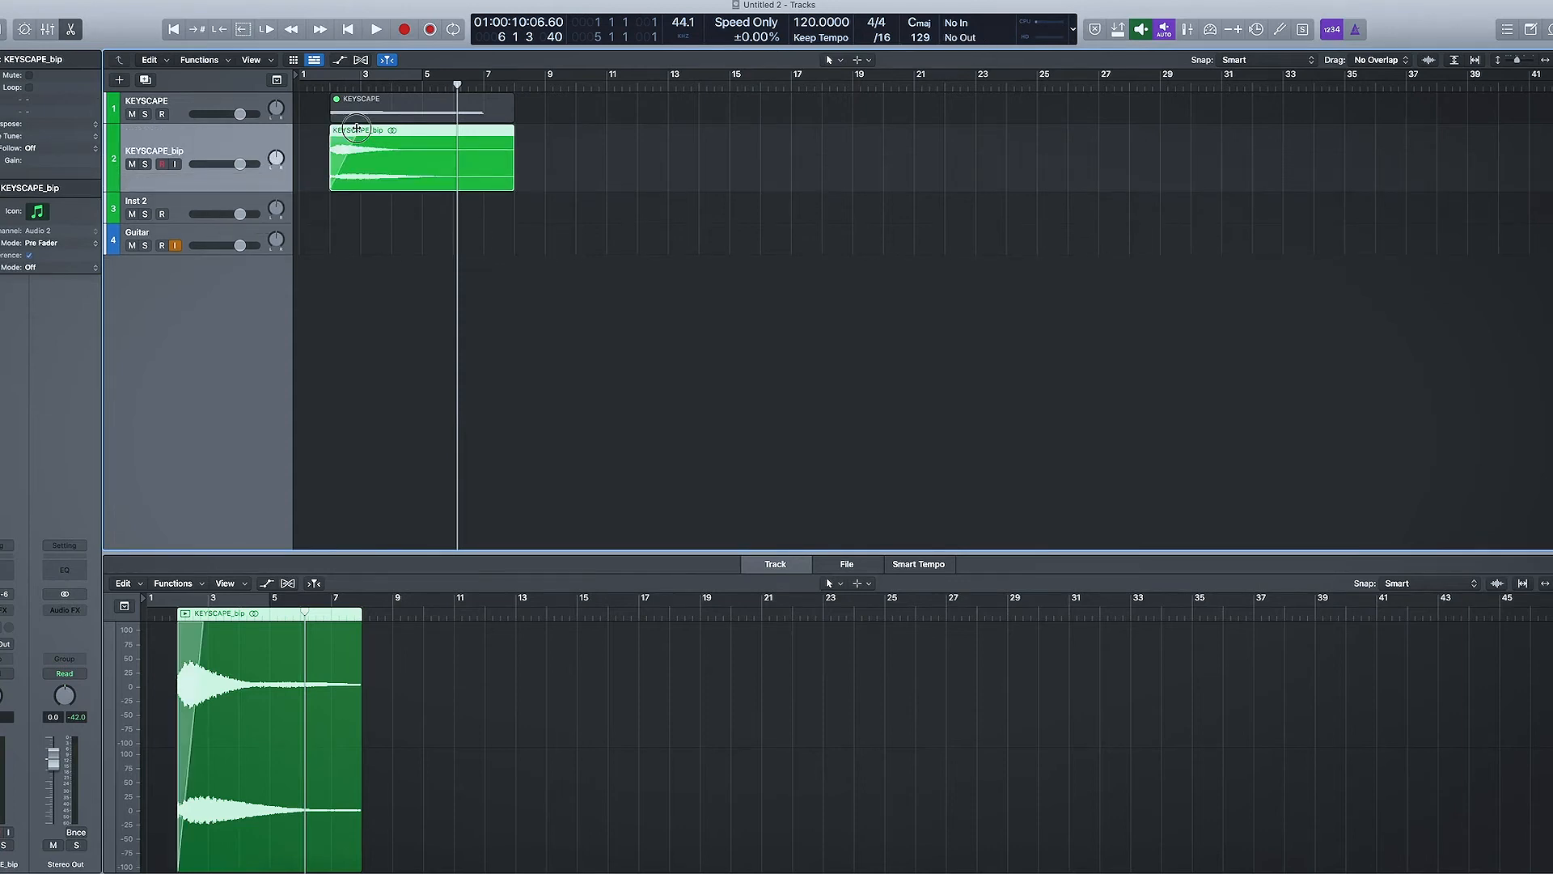
{"action": "left_click", "coordinate": [322, 85]}
{"action": "key", "text": "space"}
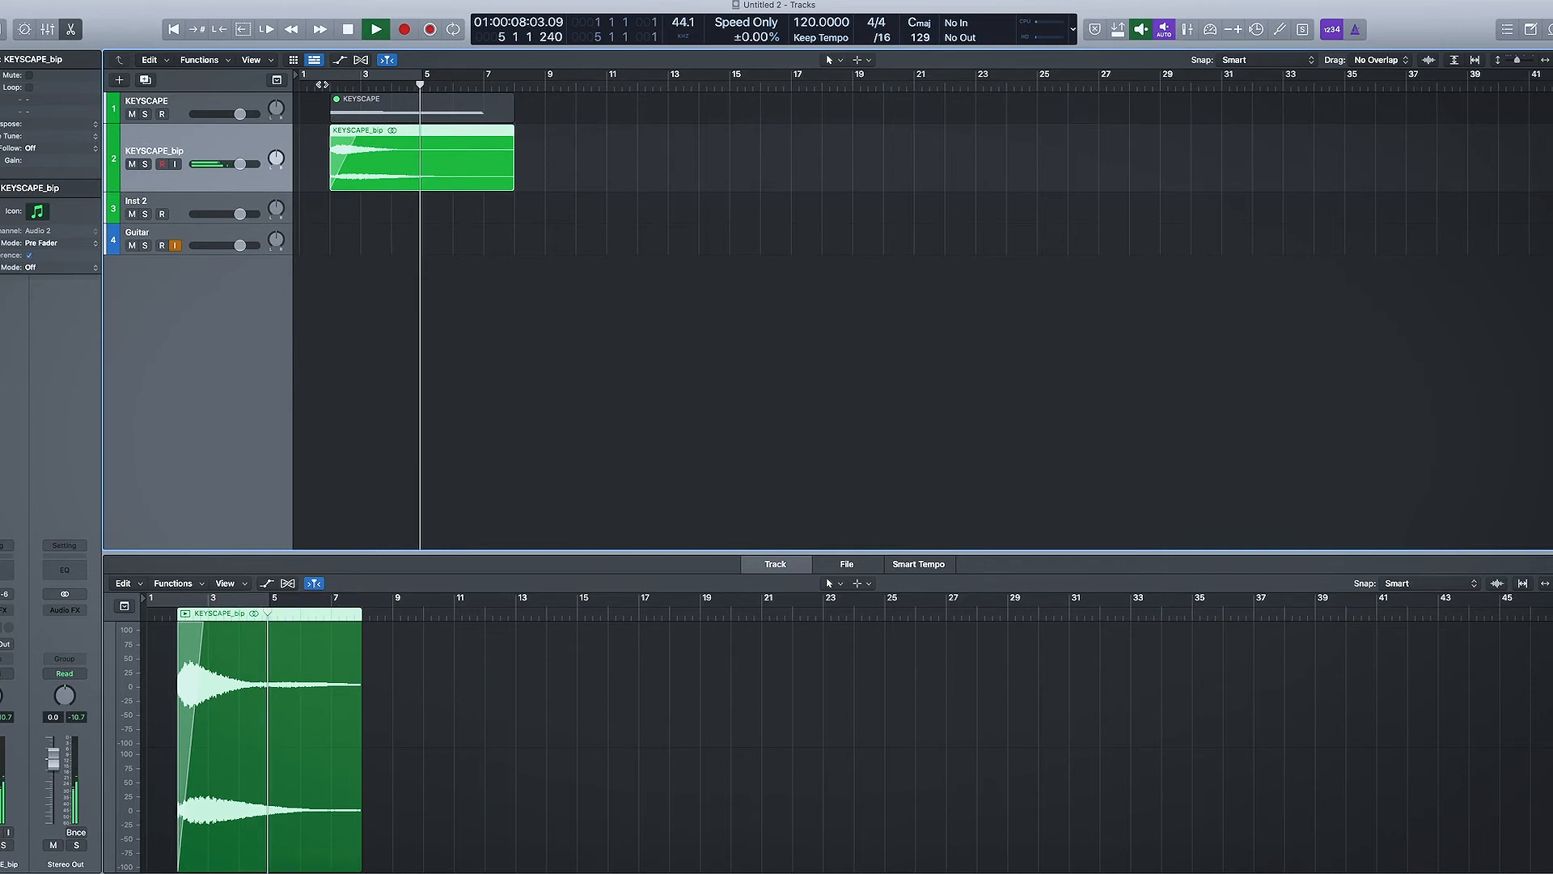
{"action": "key", "text": "space"}
{"action": "left_click", "coordinate": [329, 86]}
{"action": "key", "text": "space"}
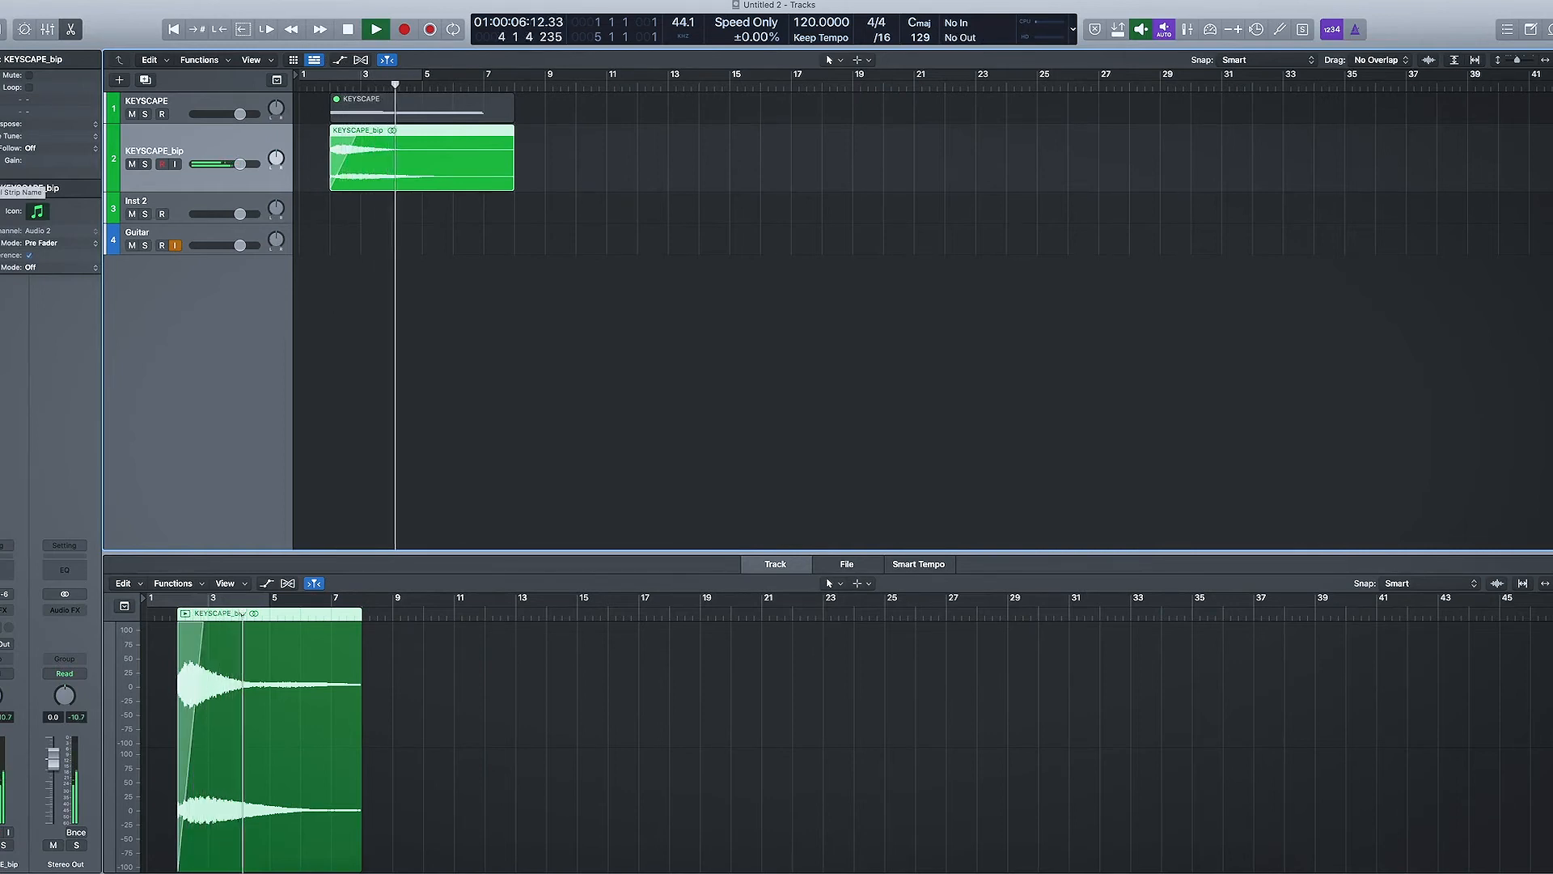
{"action": "key", "text": "space"}
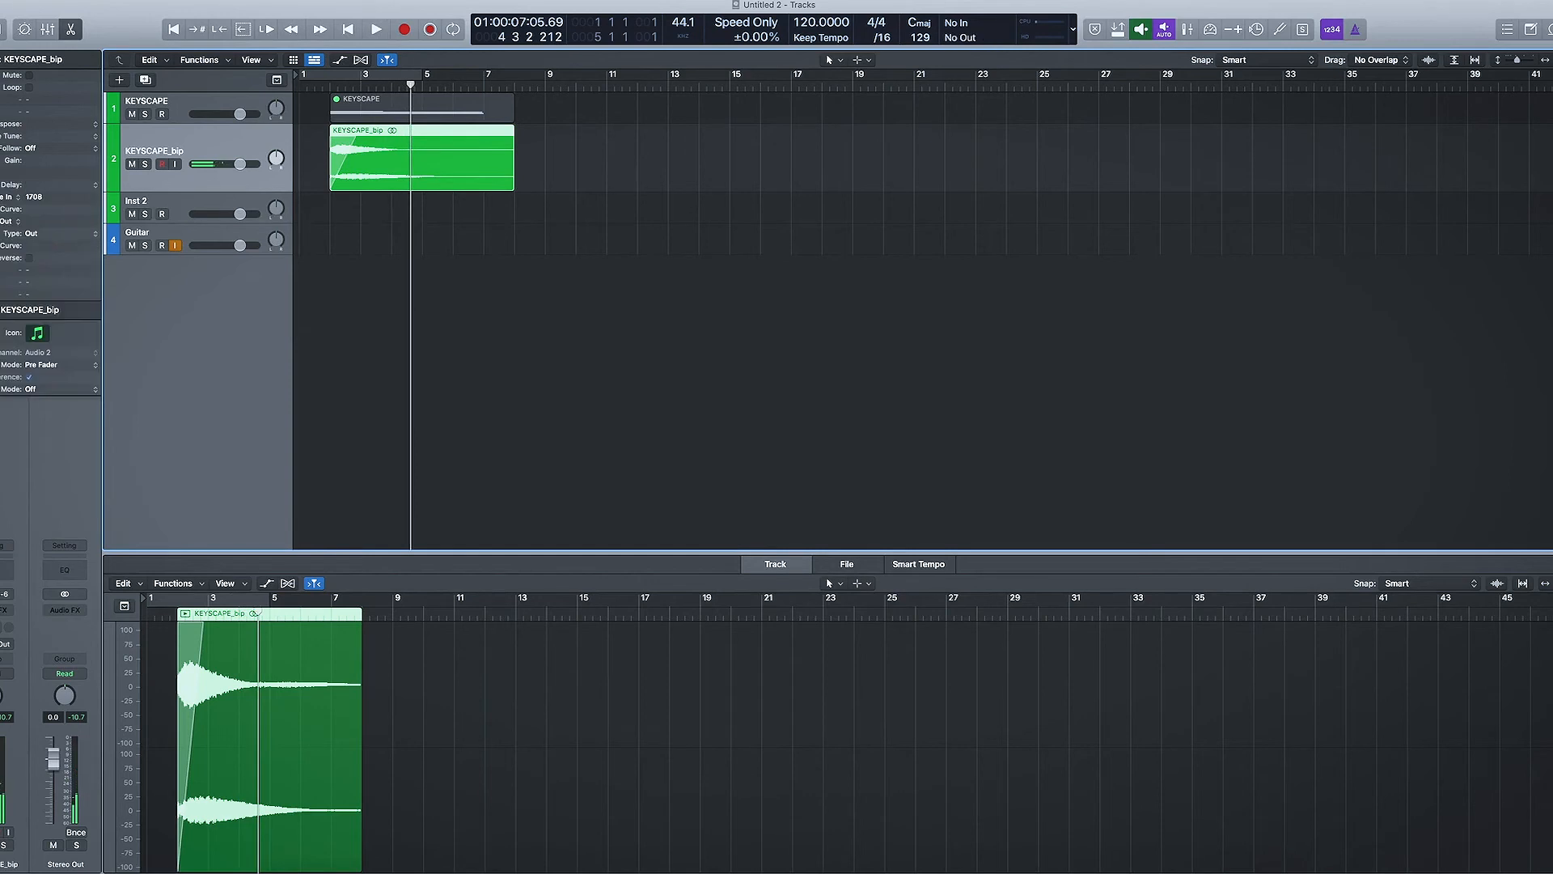
Reverse the bounced KEYSCAPE_bip region and play it back.
{"action": "left_click", "coordinate": [30, 258]}
{"action": "key", "text": "space"}
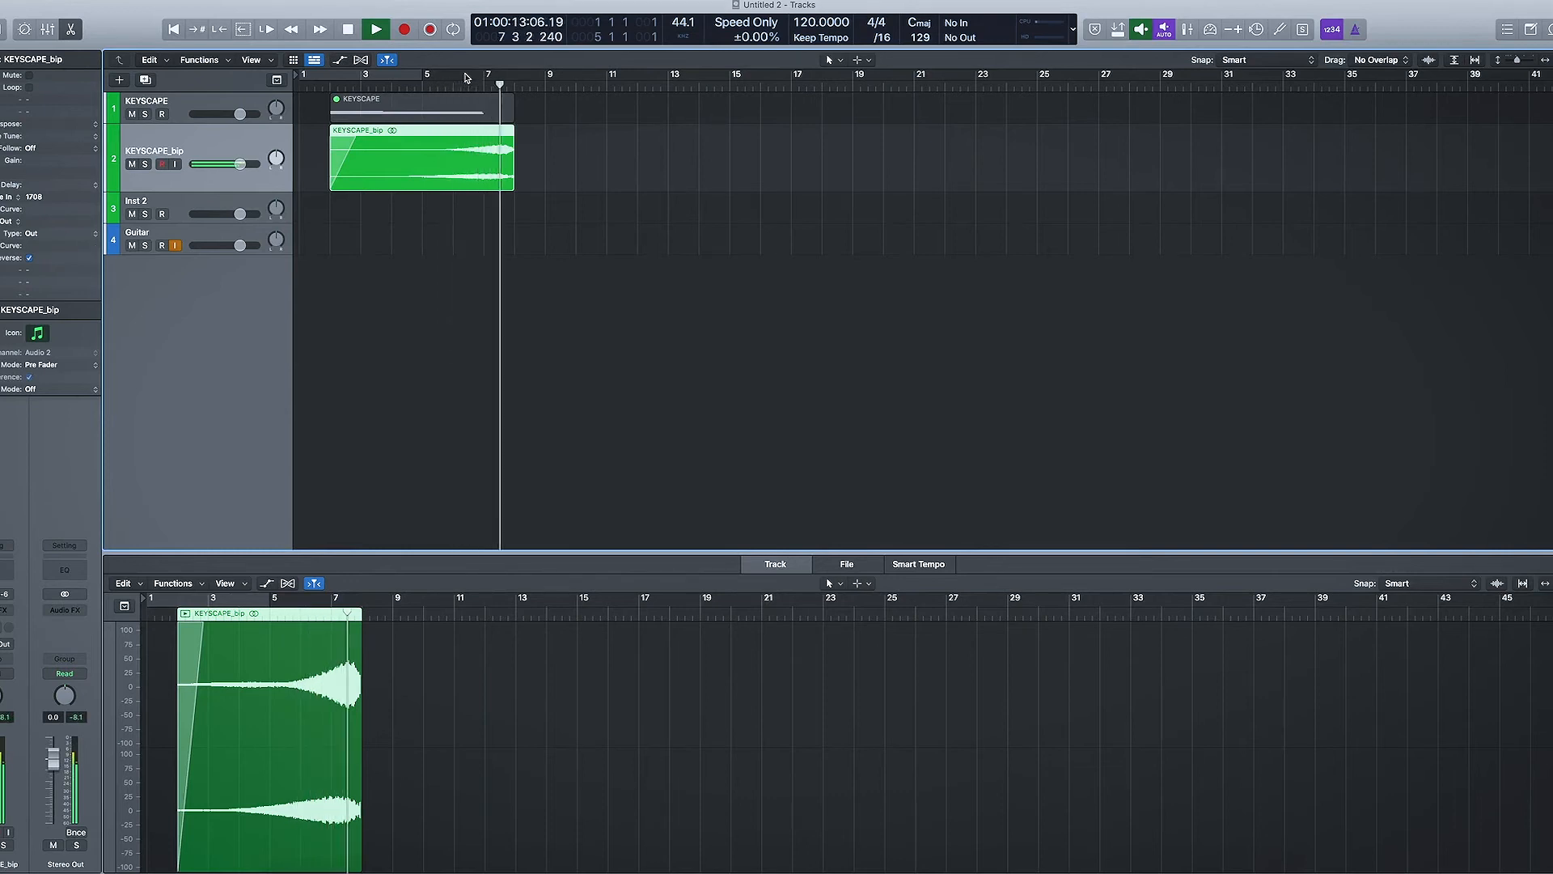
{"action": "key", "text": "space"}
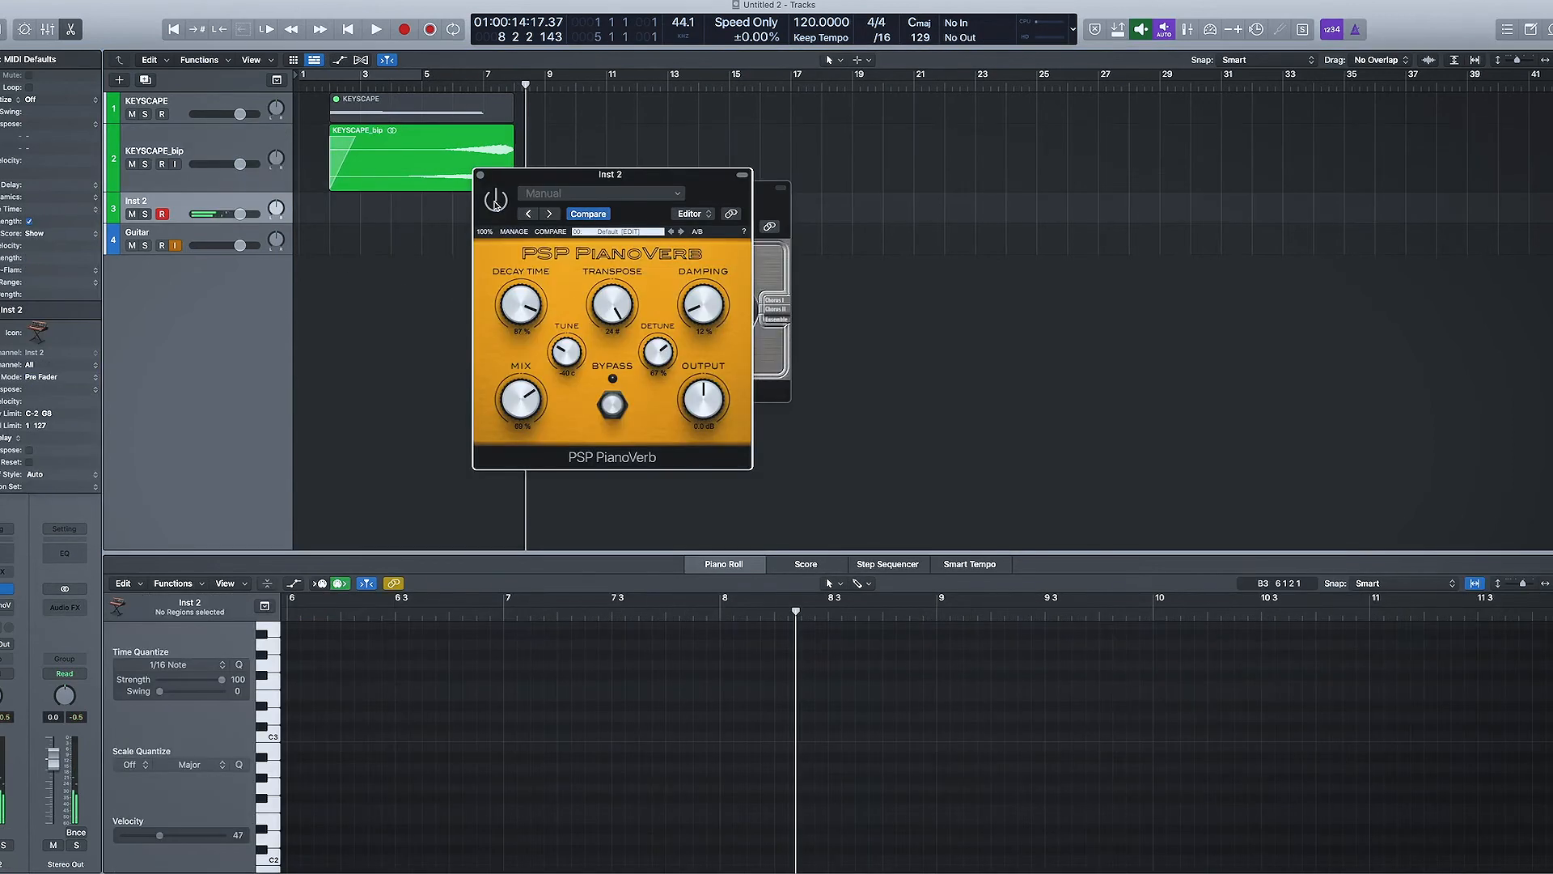
Close the PianoVerb and ES E windows of Inst 2 and record-enable the Guitar track.
{"action": "left_click", "coordinate": [480, 178]}
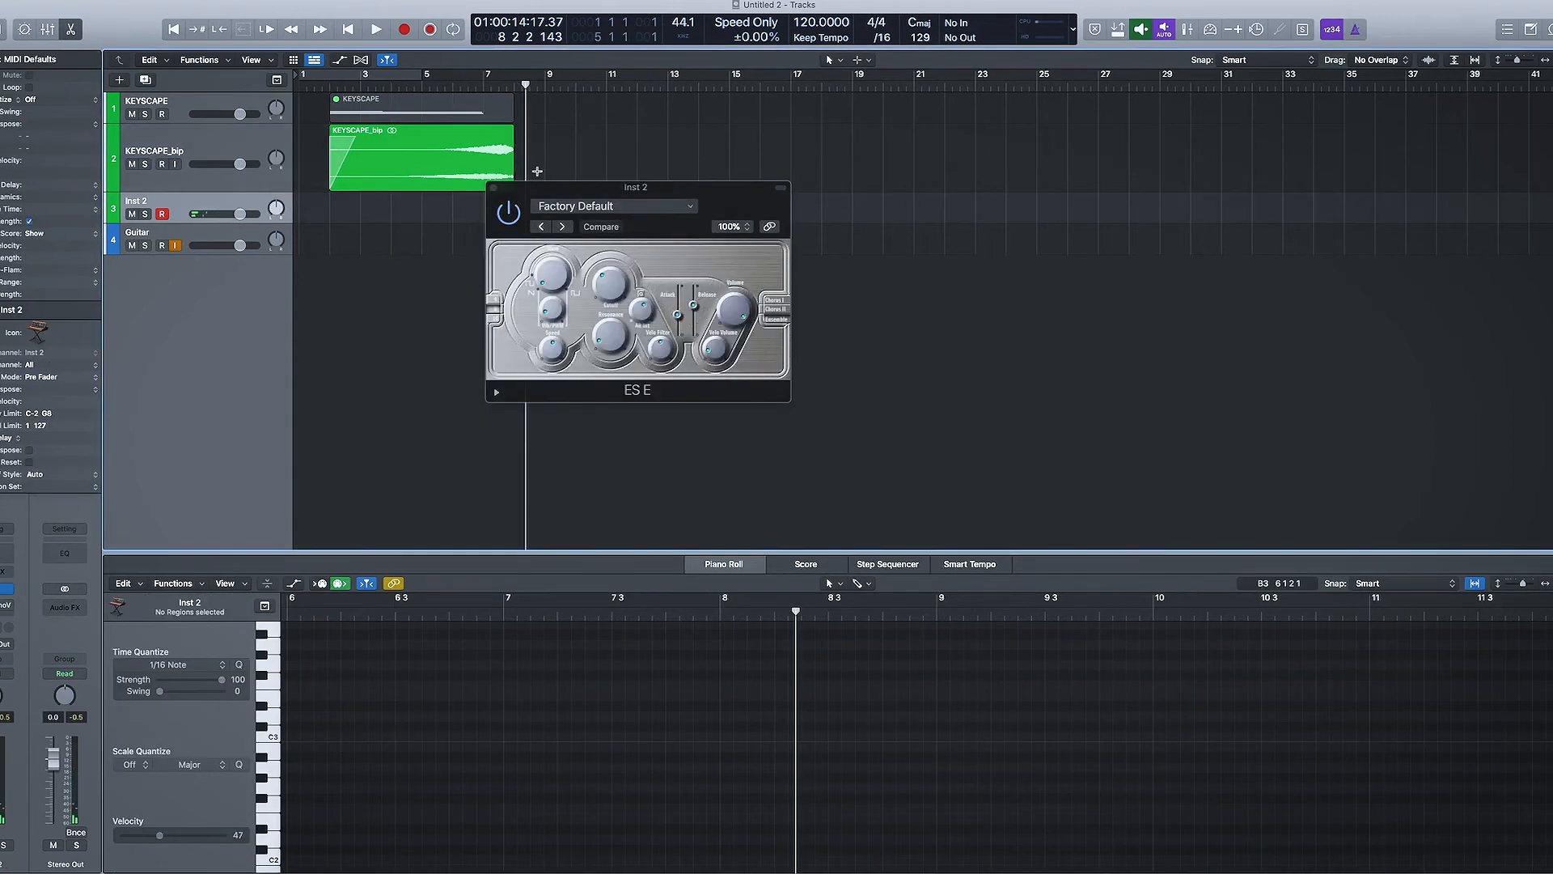
{"action": "left_click", "coordinate": [491, 186]}
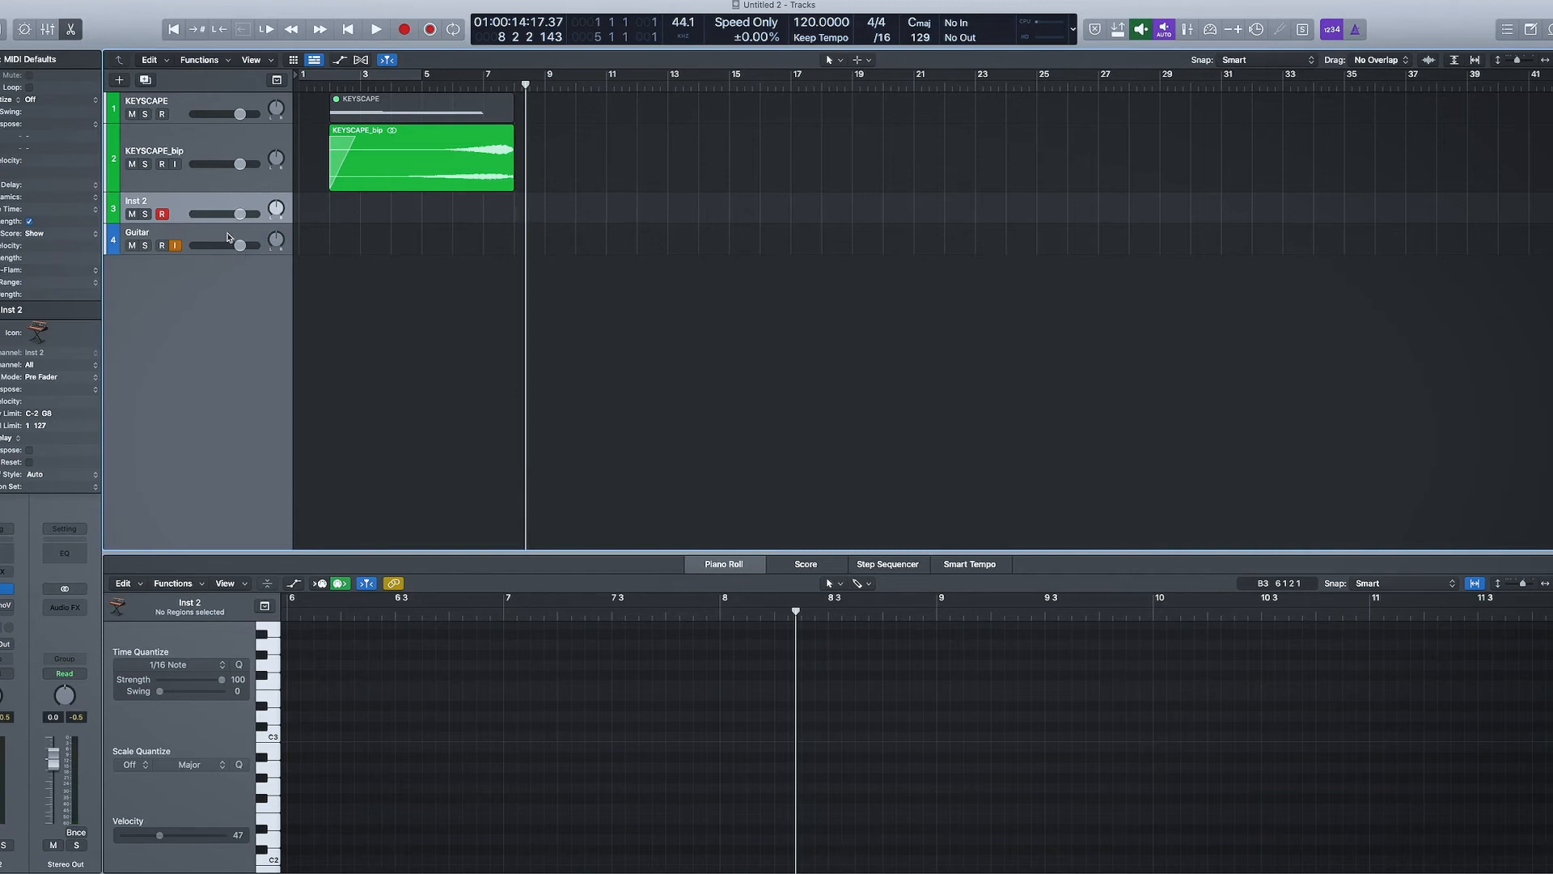
{"action": "left_click", "coordinate": [161, 249]}
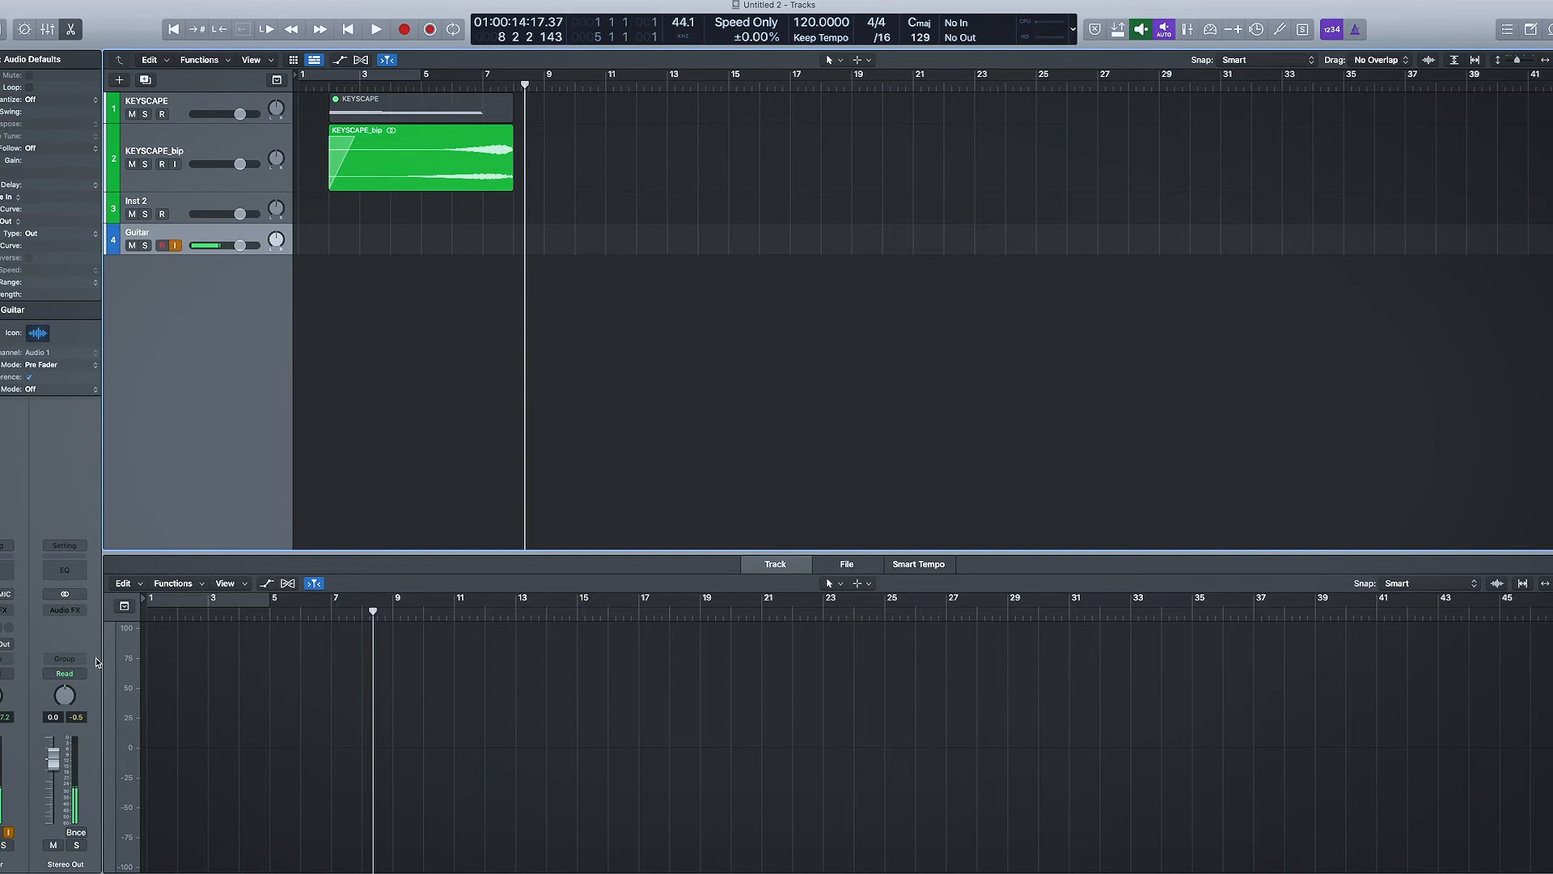
Insert PSP PianoVerb on the Guitar track in its Mono->Stereo version.
{"action": "left_click", "coordinate": [6, 610]}
{"action": "mouse_move", "coordinate": [65, 638]}
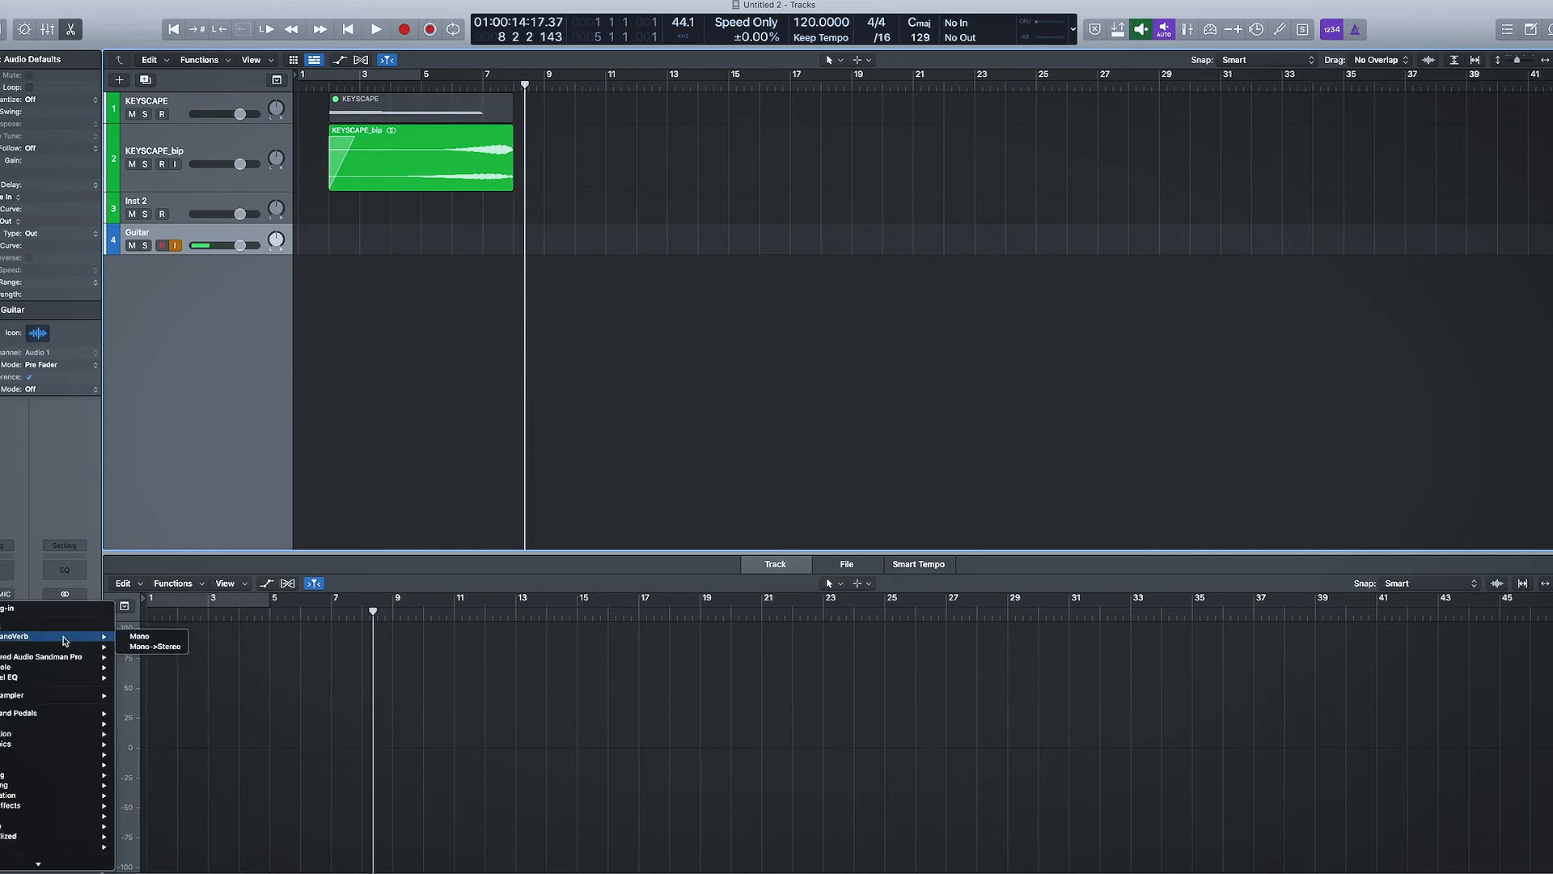
{"action": "left_click", "coordinate": [160, 646]}
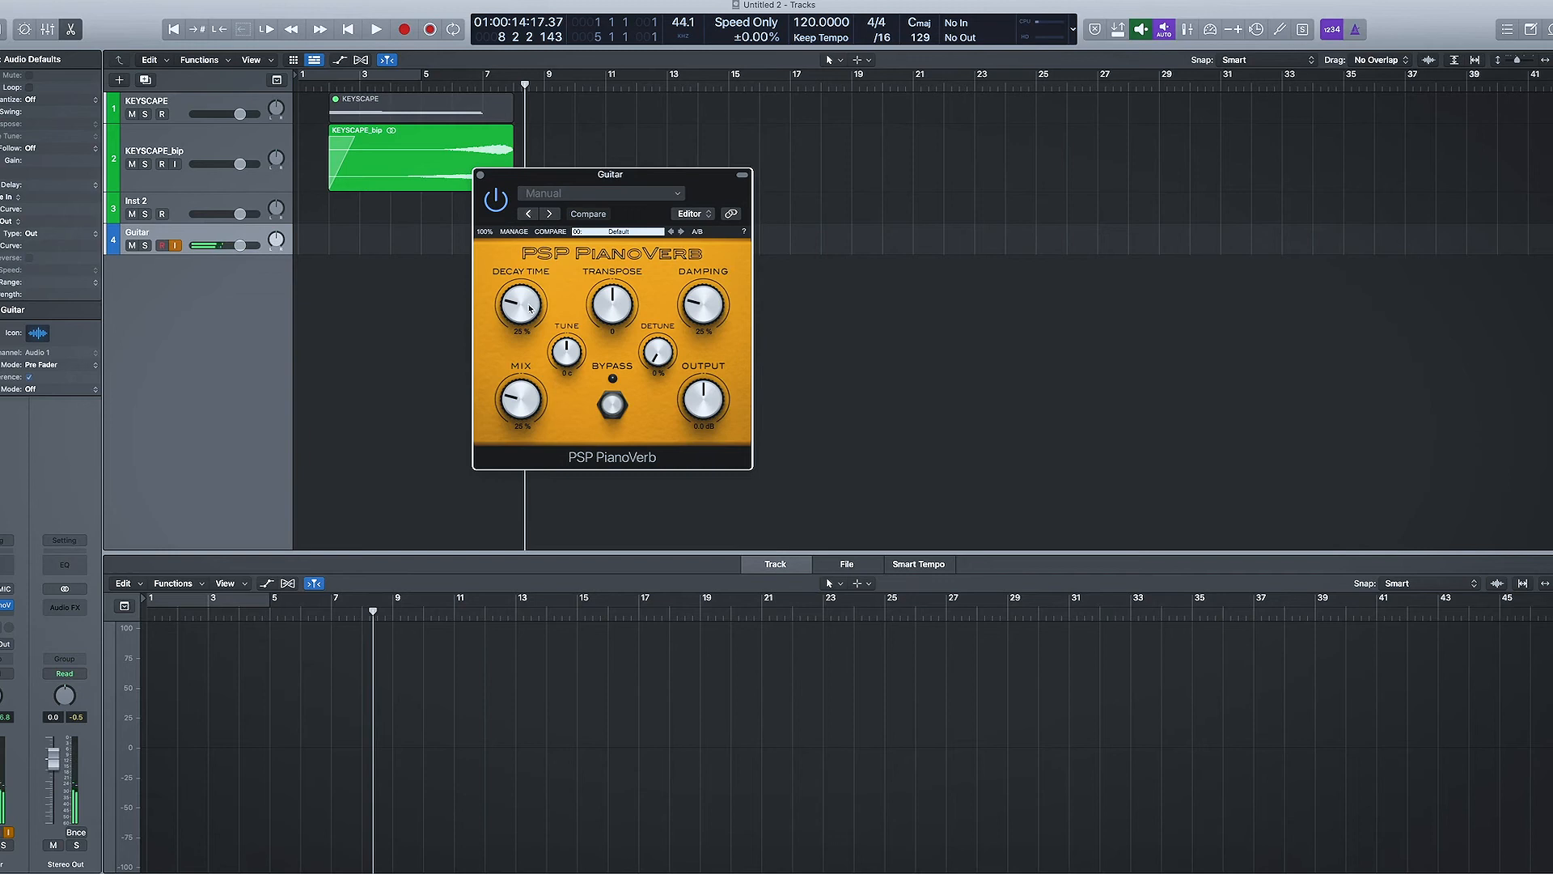
On the guitar's PianoVerb, set decay time to about 63%, transpose to -24, detune to 64%, tune to 64 cents and mix to 74%.
{"action": "left_click_drag", "start_coordinate": [516, 313], "coordinate": [512, 238]}
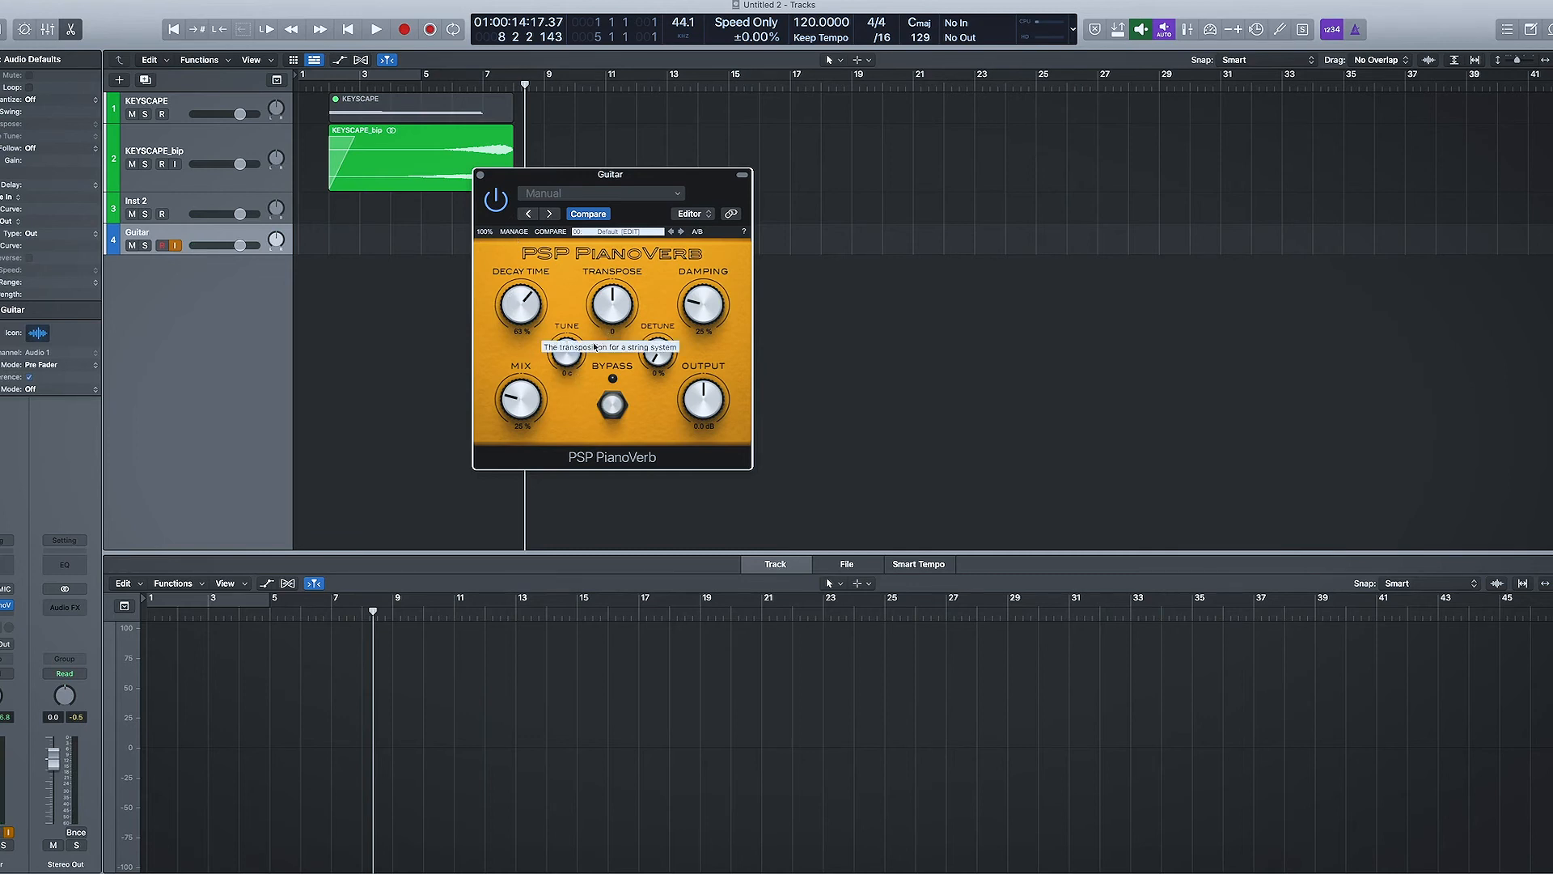
{"action": "left_click_drag", "start_coordinate": [612, 299], "coordinate": [620, 319]}
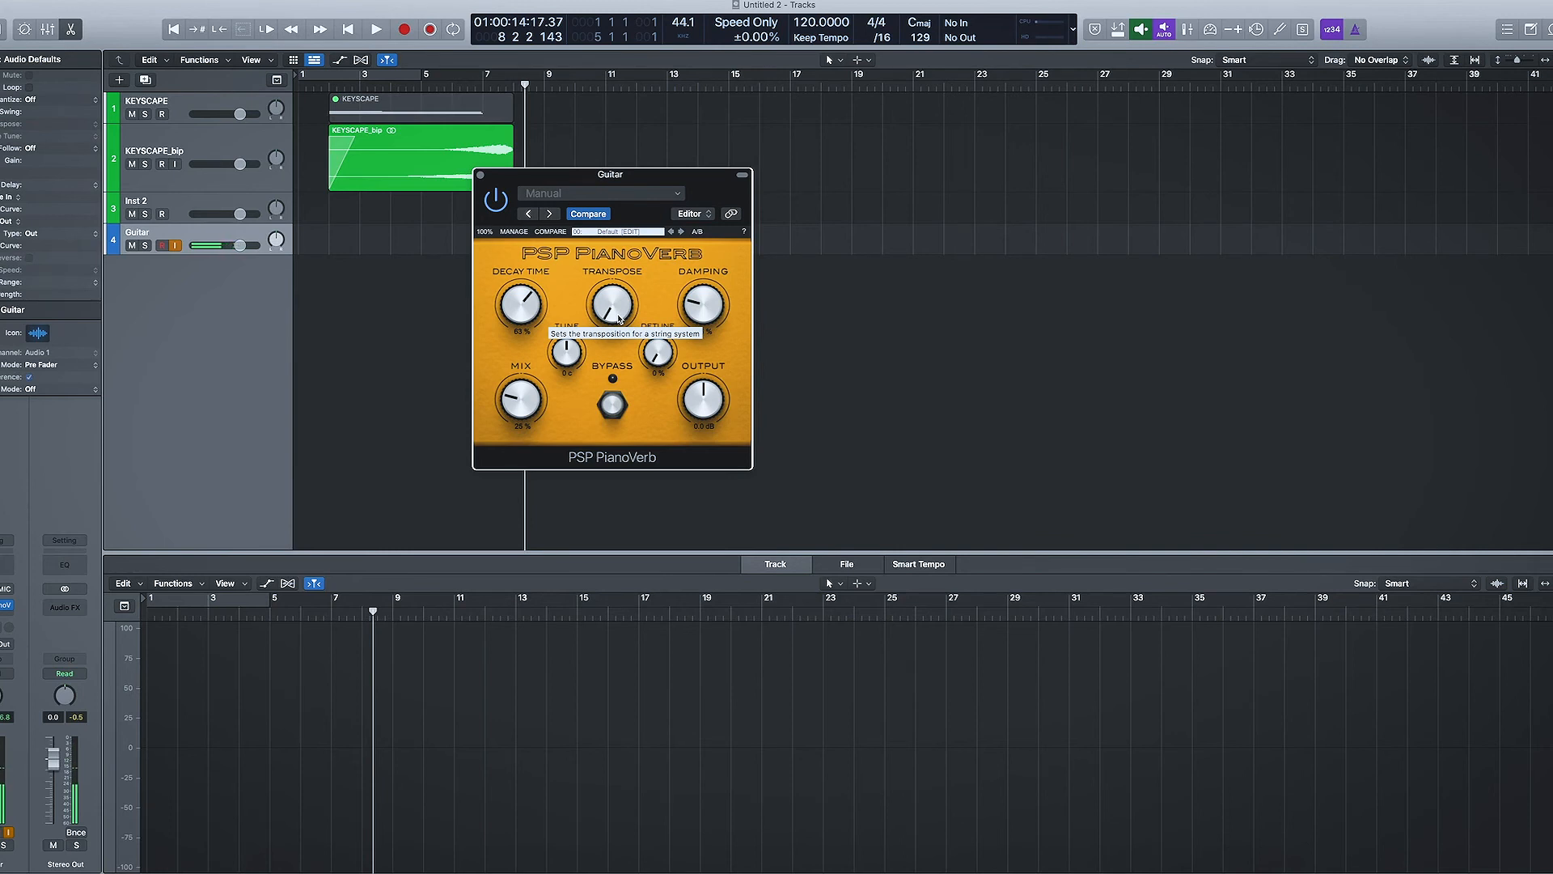
{"action": "left_click_drag", "start_coordinate": [657, 358], "coordinate": [666, 243]}
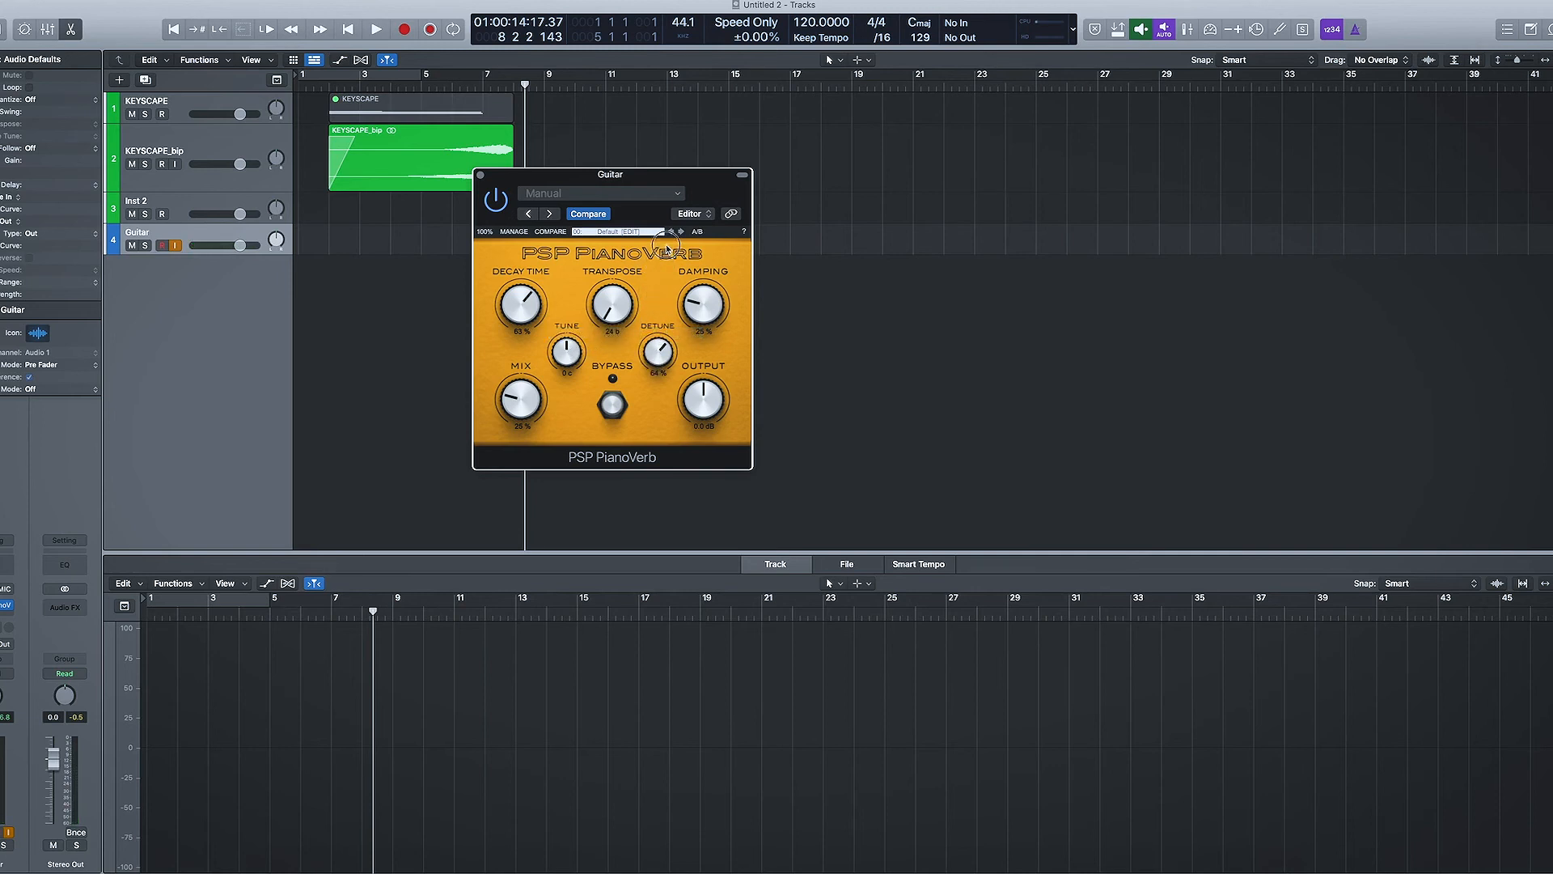
{"action": "left_click_drag", "start_coordinate": [571, 360], "coordinate": [567, 345]}
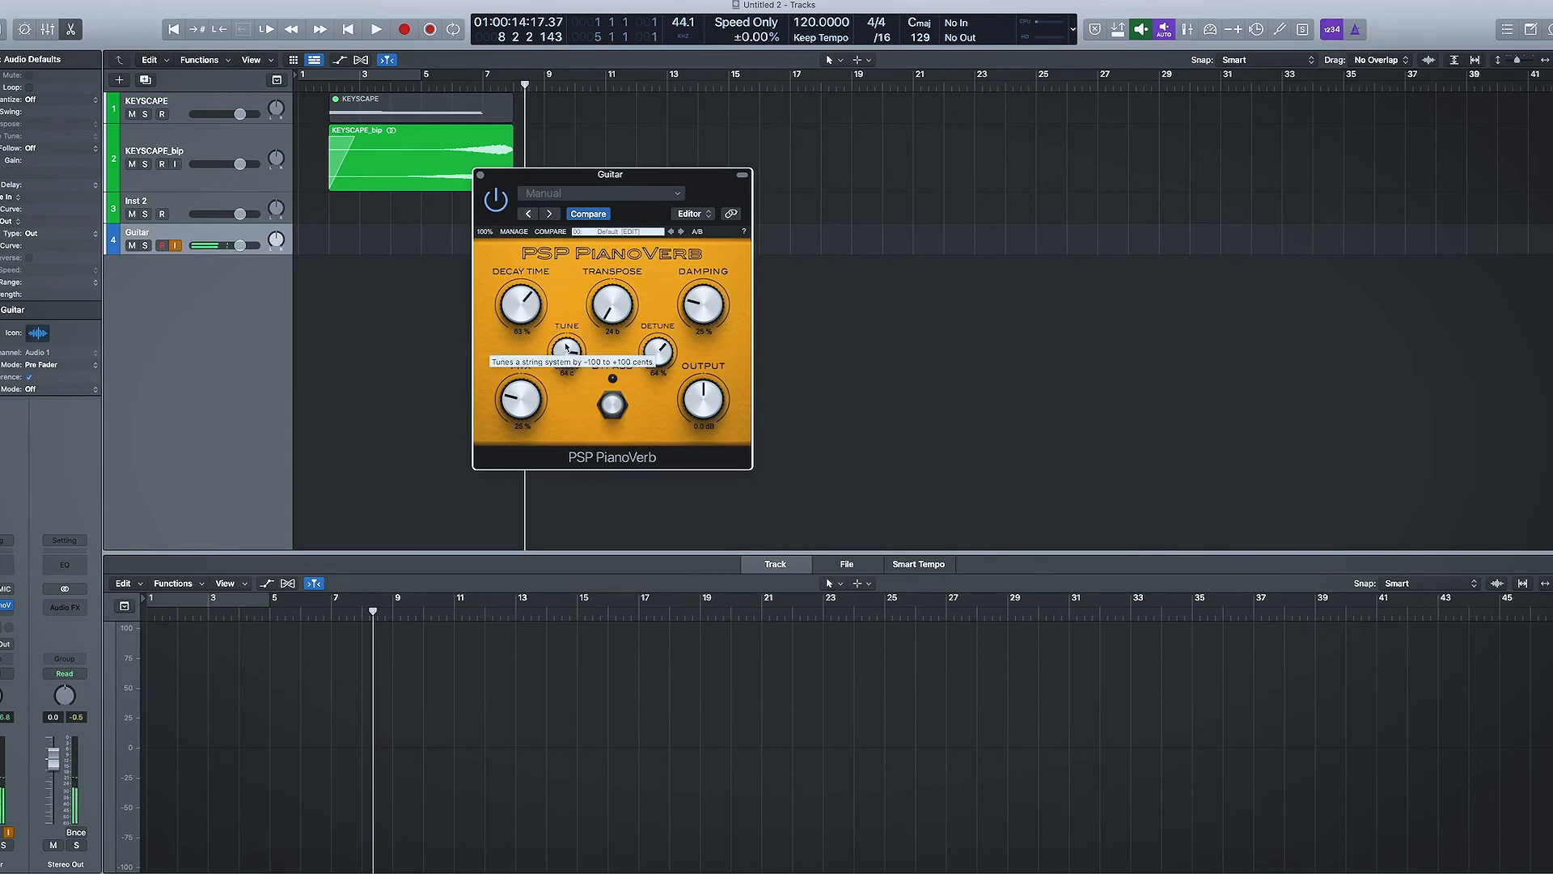
{"action": "left_click_drag", "start_coordinate": [525, 396], "coordinate": [518, 303]}
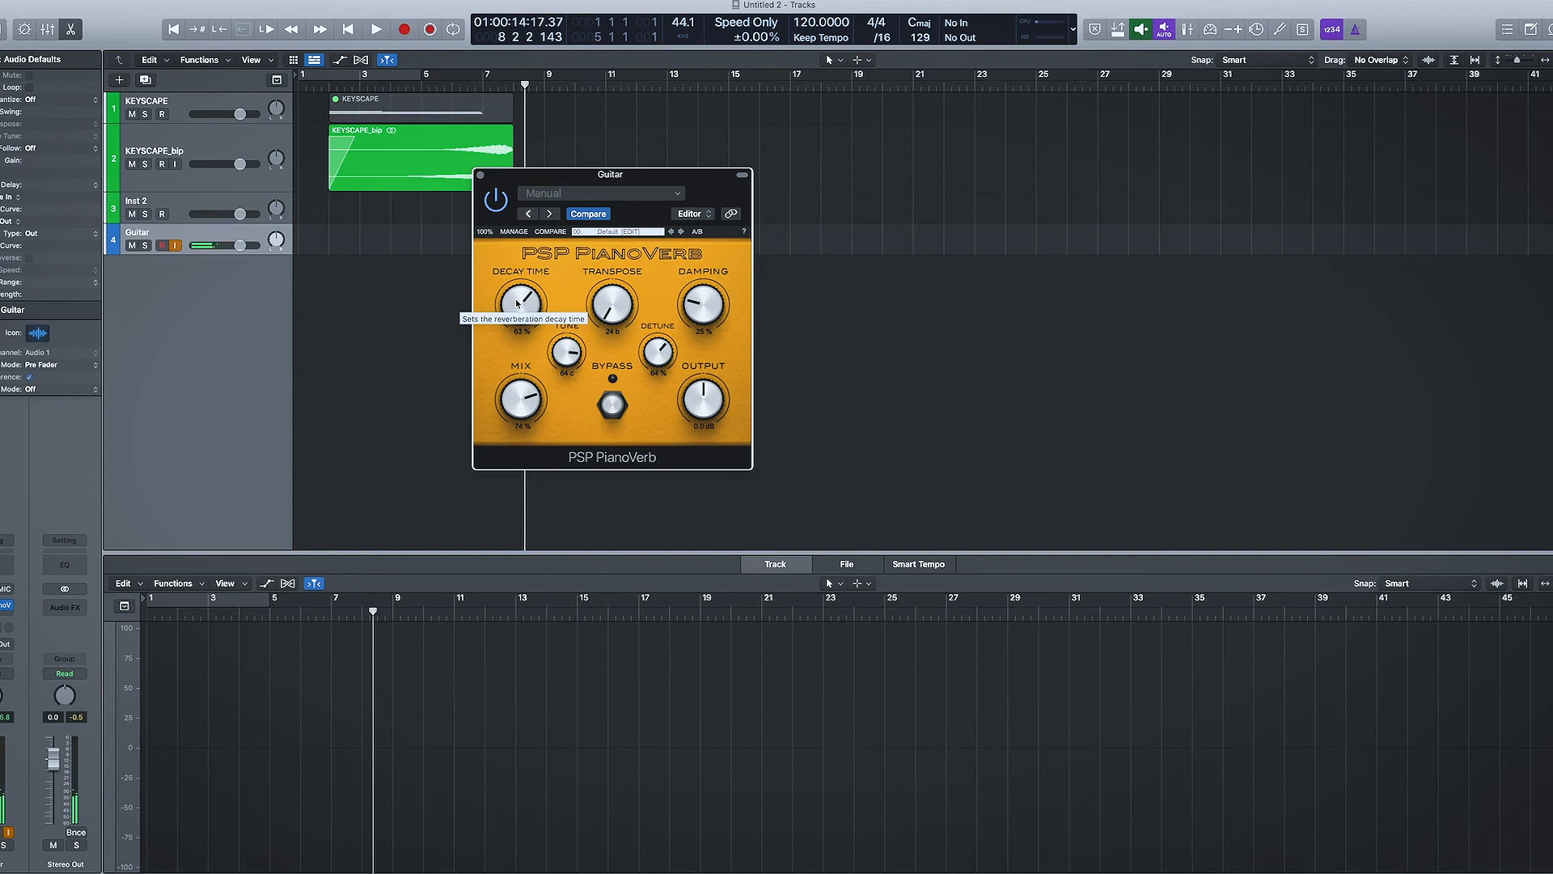
Raise the guitar reverb's decay time to about 76% and try extreme transpositions, including +24.
{"action": "left_click_drag", "start_coordinate": [518, 303], "coordinate": [608, 64]}
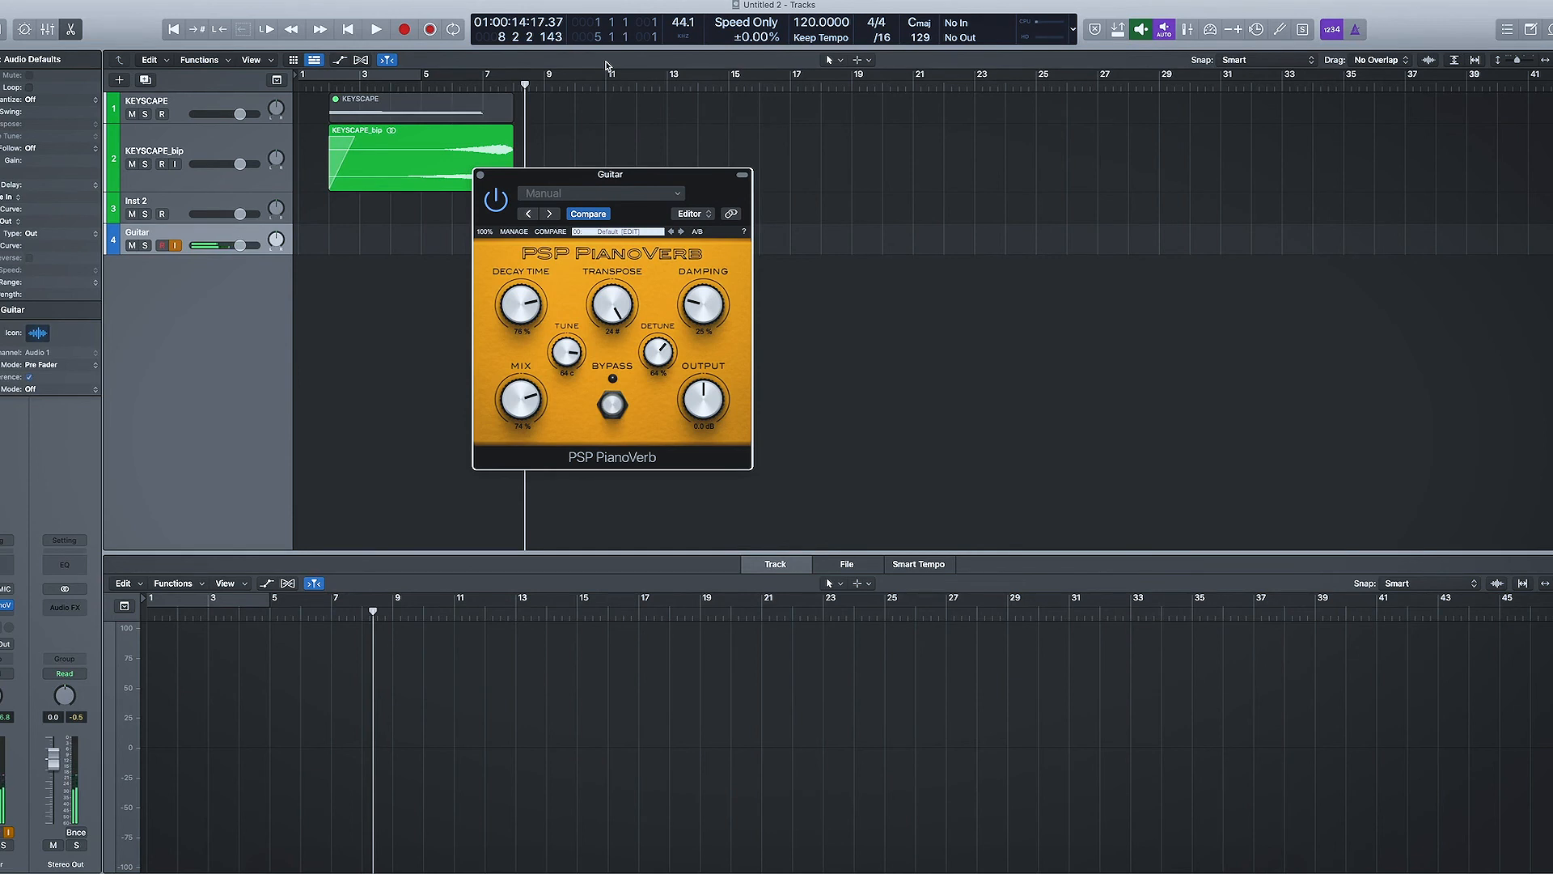
{"action": "left_click_drag", "start_coordinate": [623, 324], "coordinate": [604, 651]}
{"action": "left_click_drag", "start_coordinate": [607, 321], "coordinate": [573, 232]}
Lower the guitar reverb's mix to 24% and decay time to about 36%, and reset the transposition and tuning to 0.
{"action": "left_click_drag", "start_coordinate": [502, 417], "coordinate": [496, 452]}
{"action": "left_click_drag", "start_coordinate": [509, 411], "coordinate": [511, 418]}
{"action": "double_click", "coordinate": [605, 306]}
{"action": "left_click_drag", "start_coordinate": [522, 307], "coordinate": [532, 409]}
{"action": "double_click", "coordinate": [567, 351]}
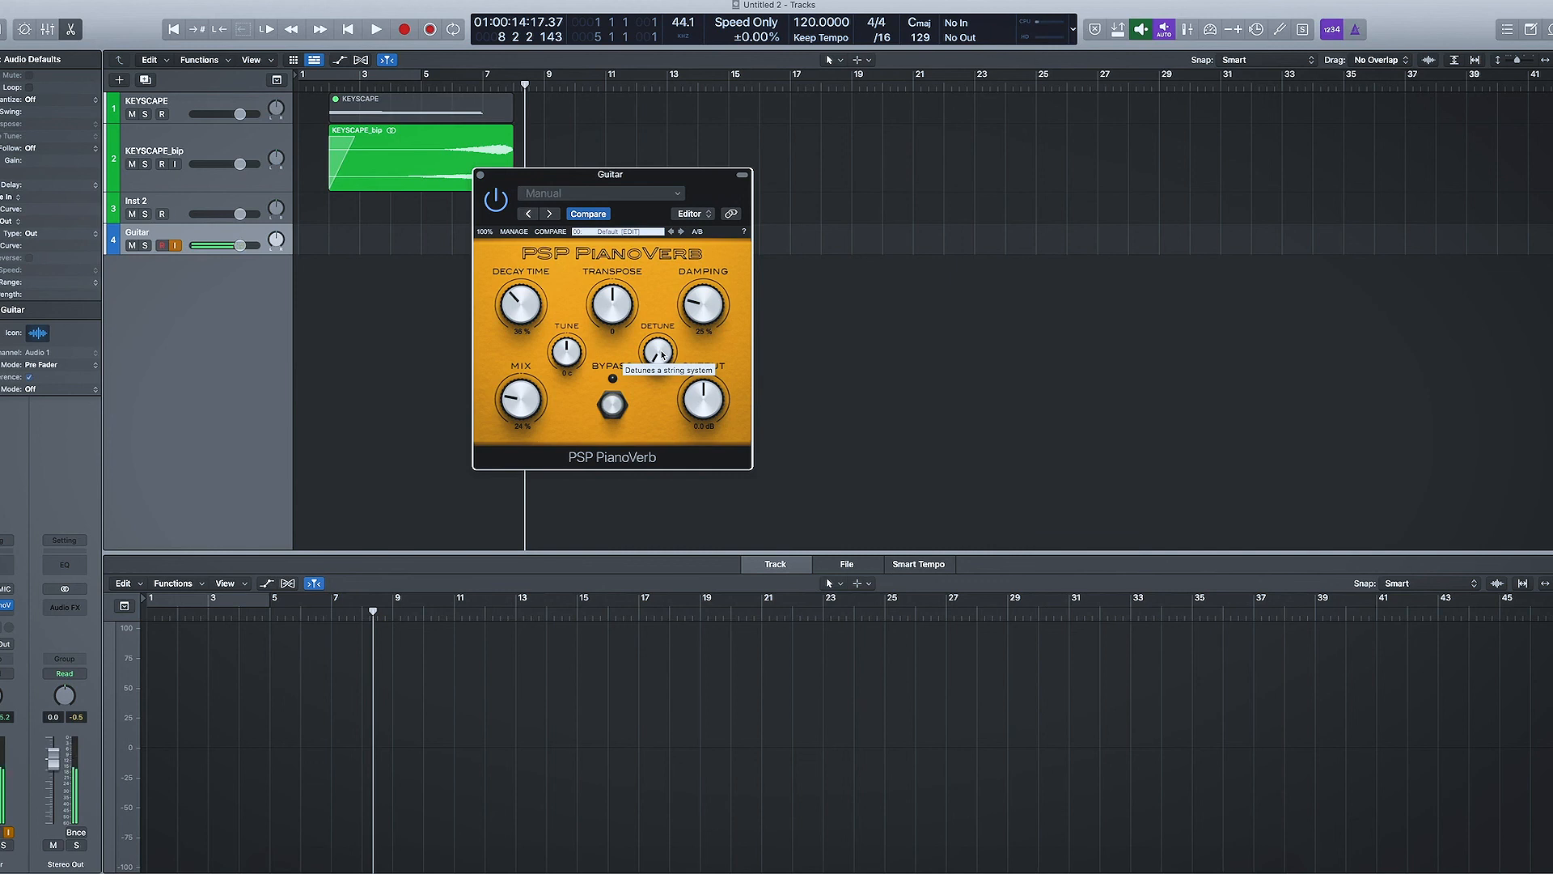
Compare the guitar sound with PianoVerb bypassed and enabled.
{"action": "left_click", "coordinate": [496, 199]}
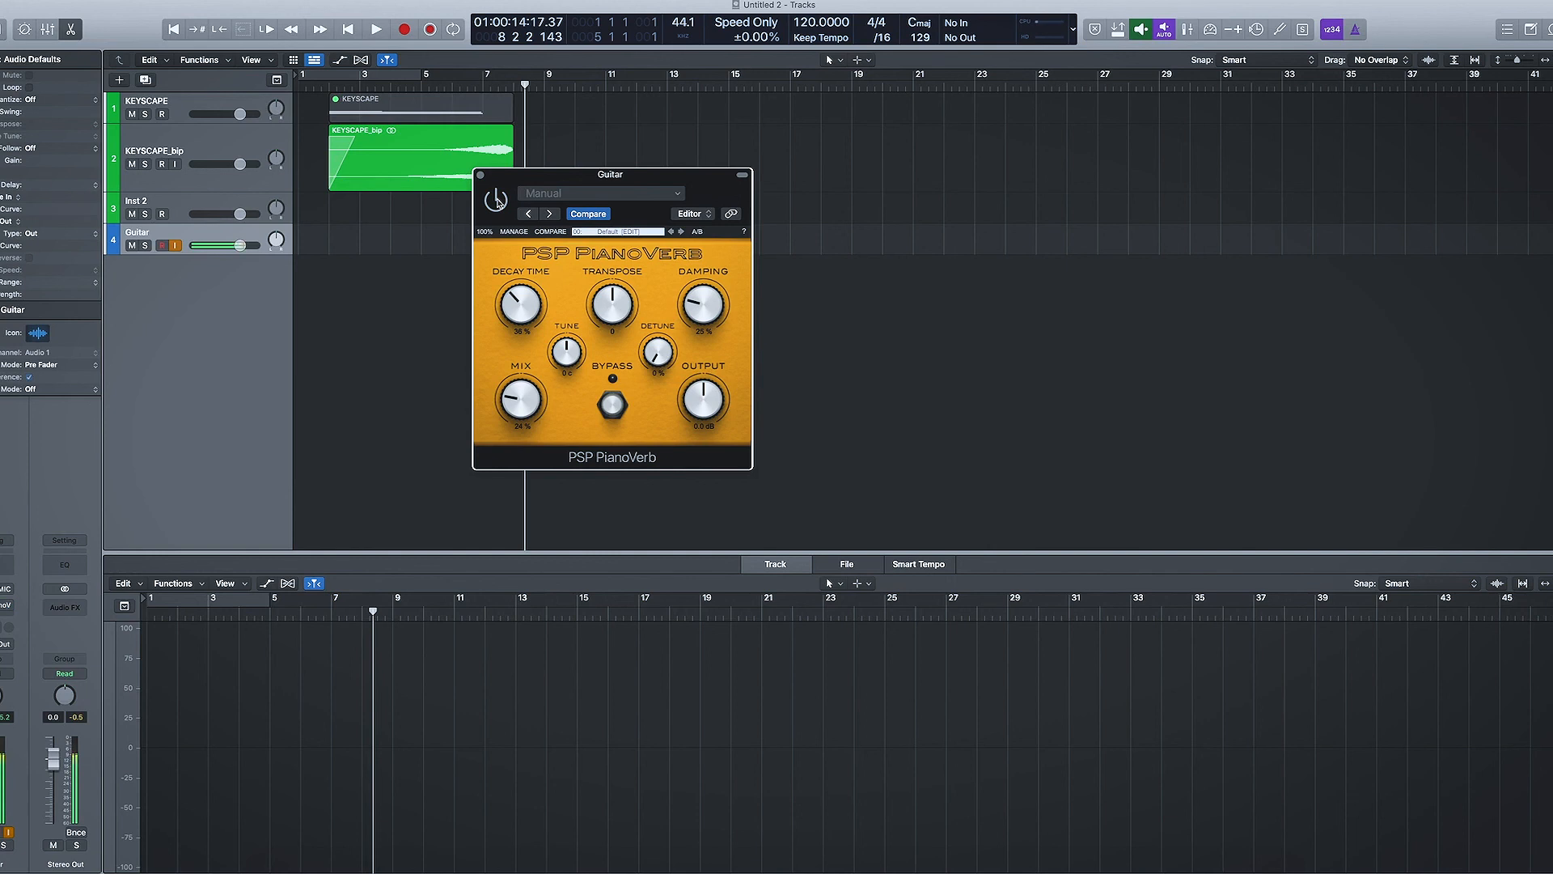
{"action": "left_click", "coordinate": [496, 199]}
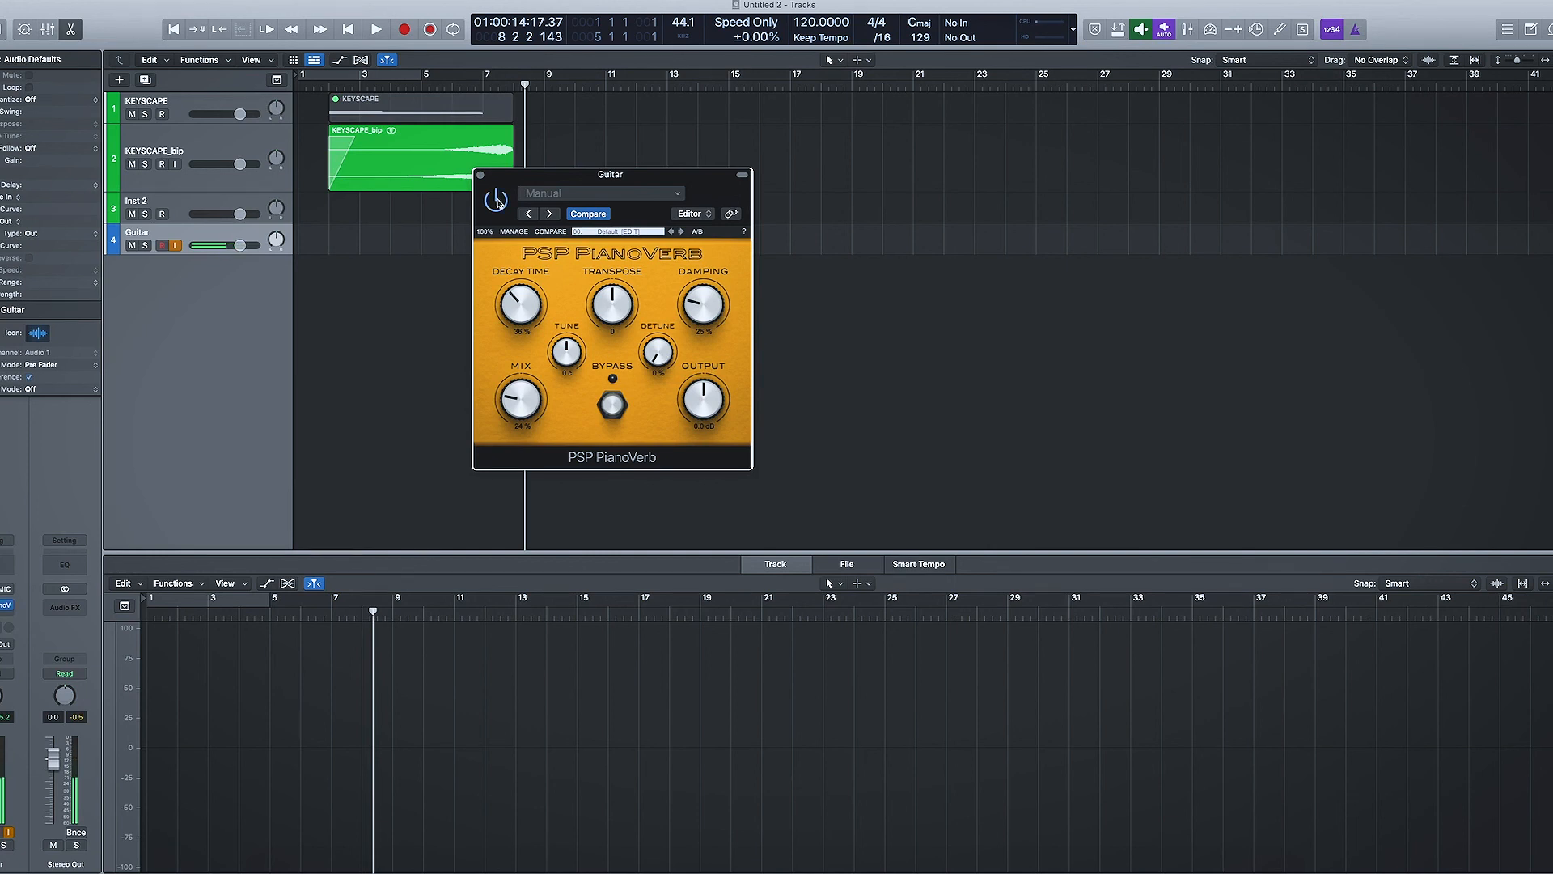